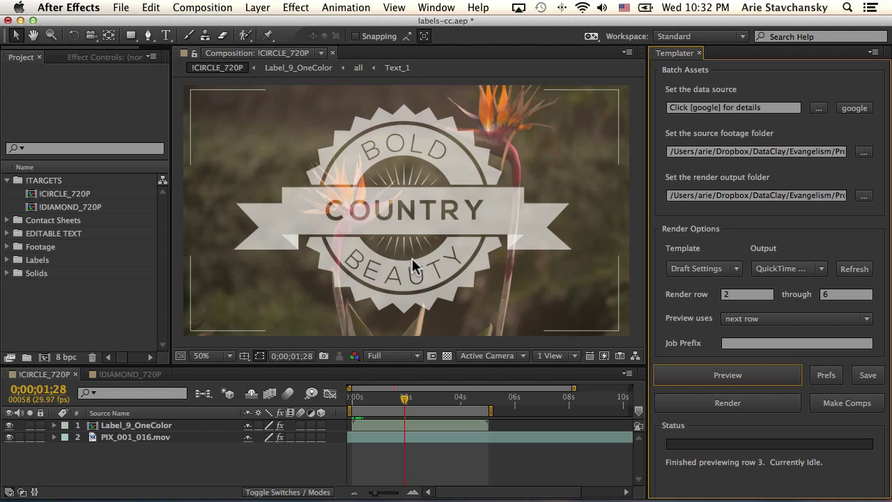
Stop the circle label preview, then play the !DIAMOND_720P label with safe guides hidden.
{"action": "key", "text": "space"}
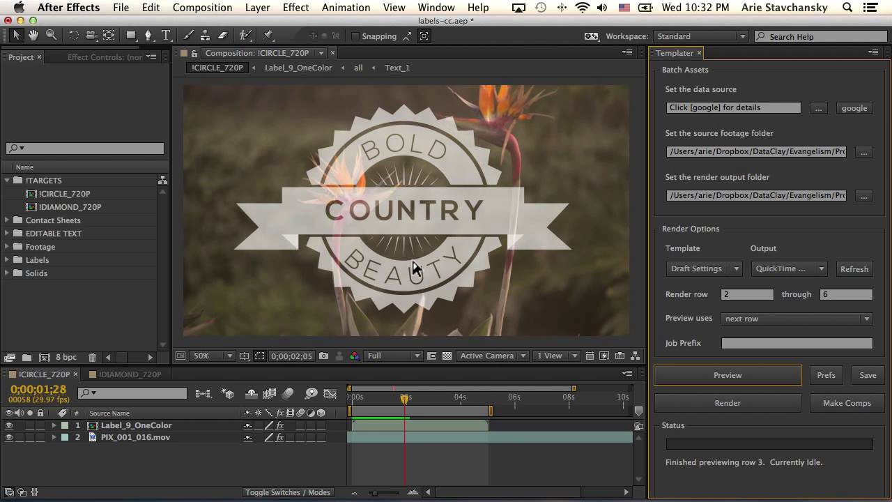
{"action": "left_click", "coordinate": [414, 265]}
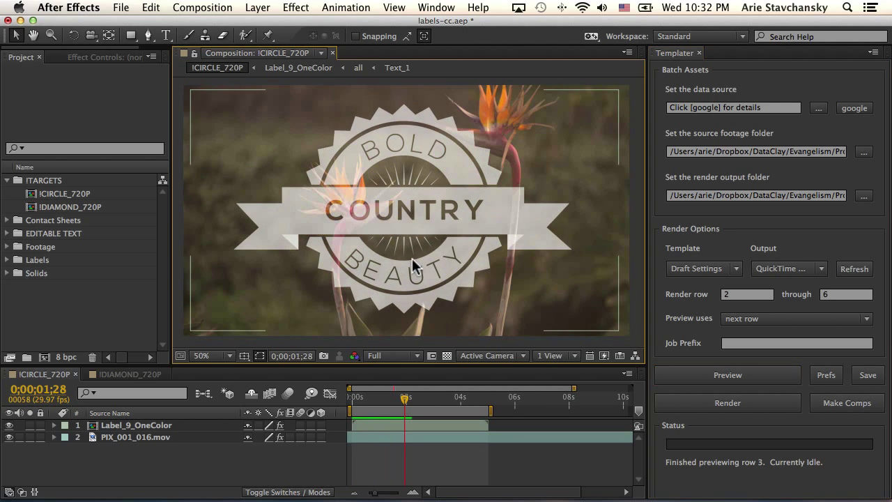
{"action": "left_click", "coordinate": [126, 374]}
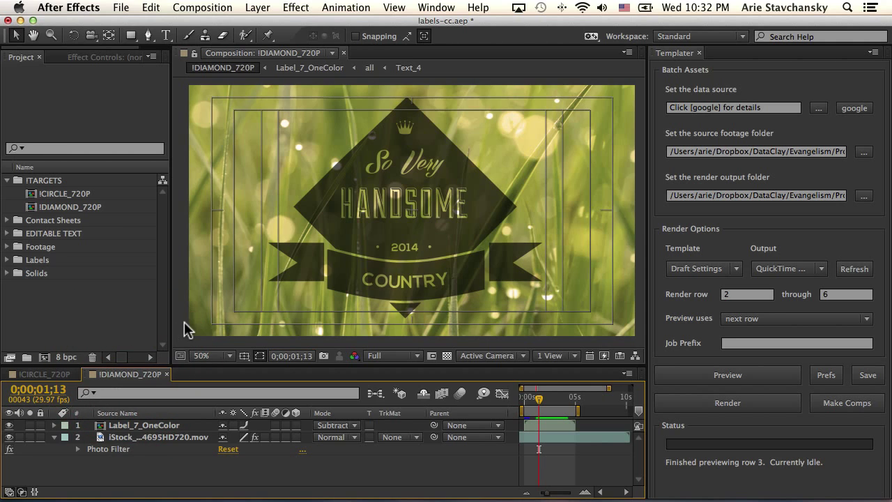
{"action": "key", "text": "apostrophe"}
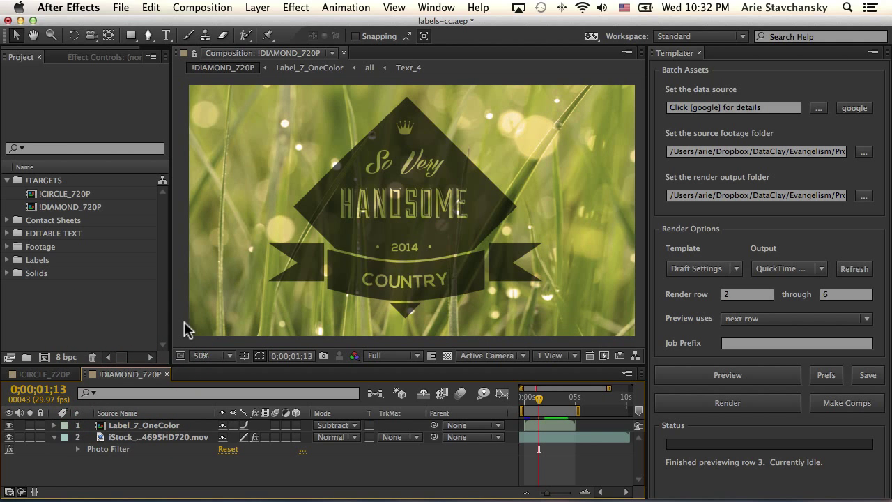
{"action": "key", "text": "KP_0"}
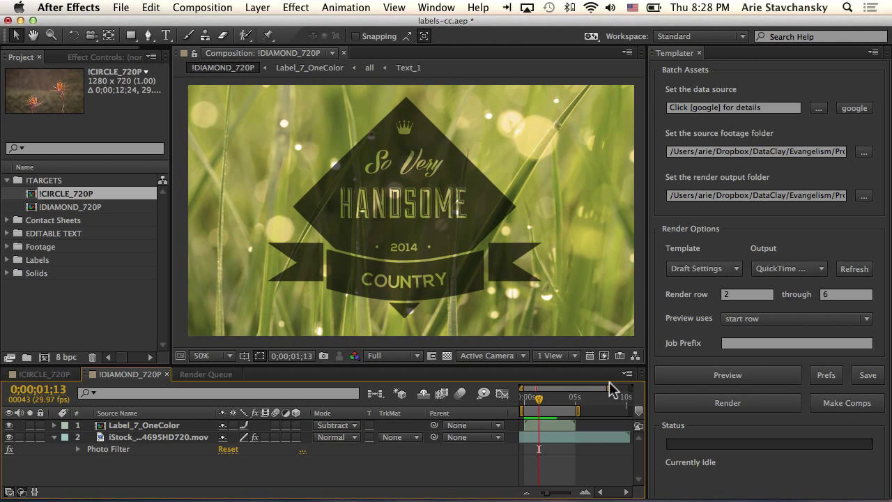
In Templater | Labels, compare the diamond and circle star worksheets, ending on diamond.
{"action": "key", "text": "ctrl+Right"}
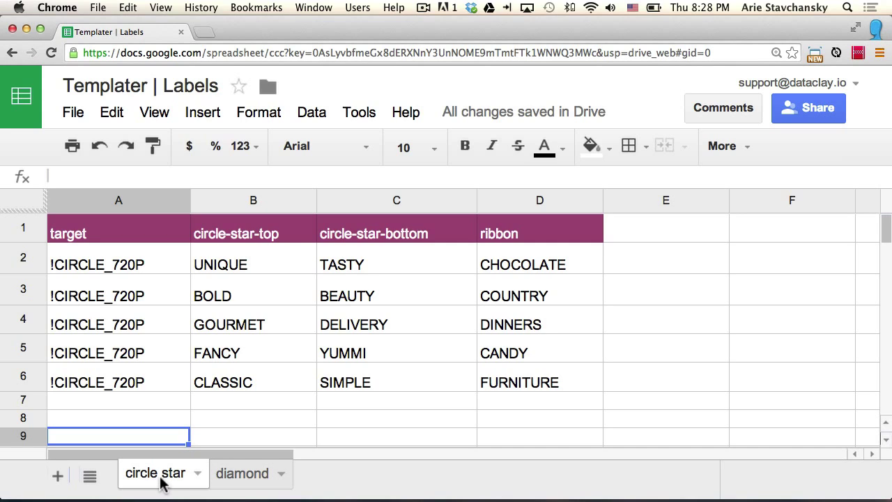
{"action": "left_click", "coordinate": [247, 476]}
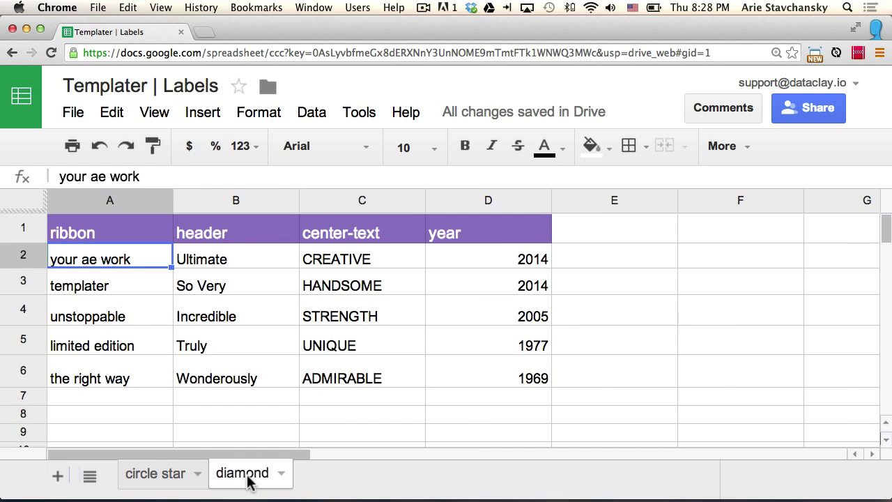
{"action": "left_click", "coordinate": [138, 475]}
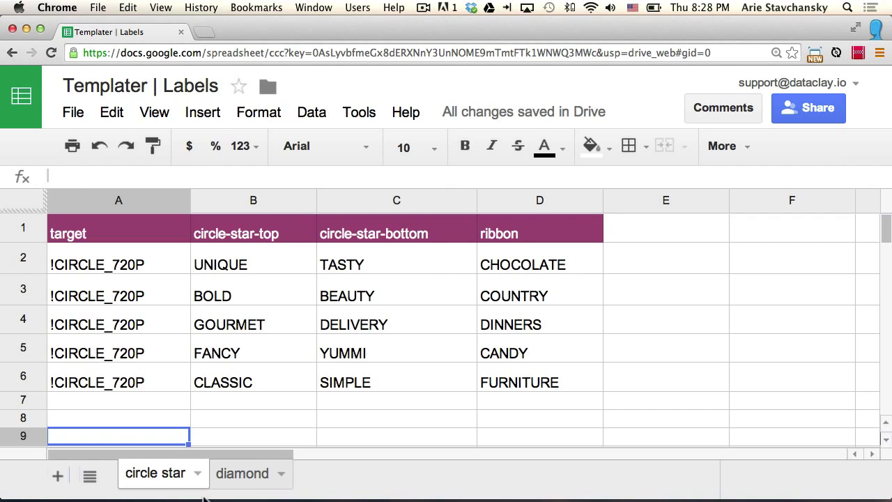
{"action": "left_click", "coordinate": [252, 482]}
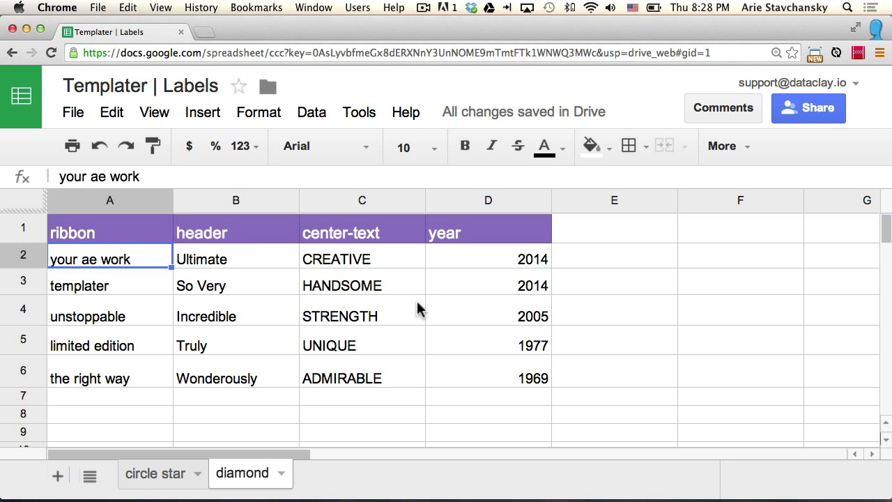
Return to !CIRCLE_720P and set the circle star worksheet as Templater's Google data source.
{"action": "key", "text": "ctrl+Left"}
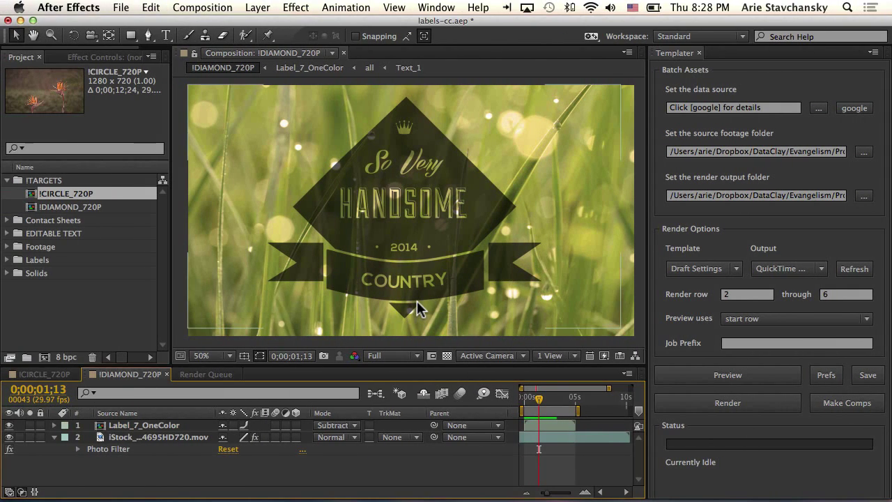
{"action": "left_click", "coordinate": [63, 376]}
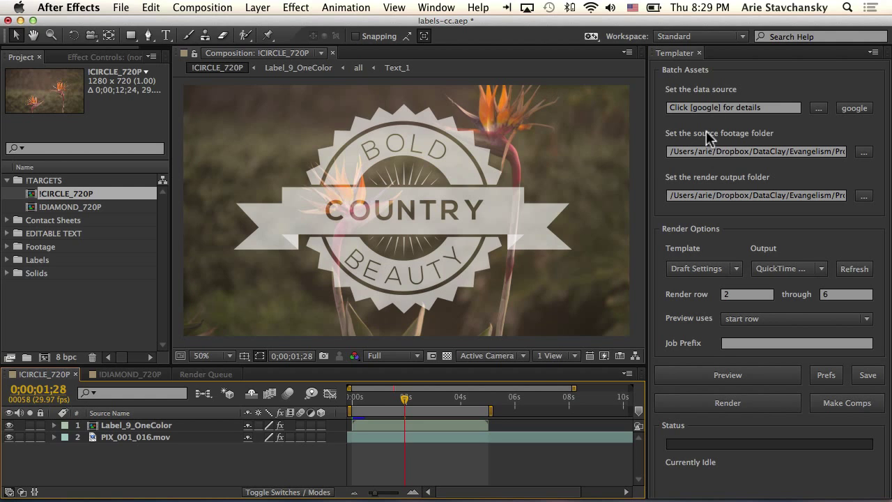
{"action": "left_click", "coordinate": [859, 110]}
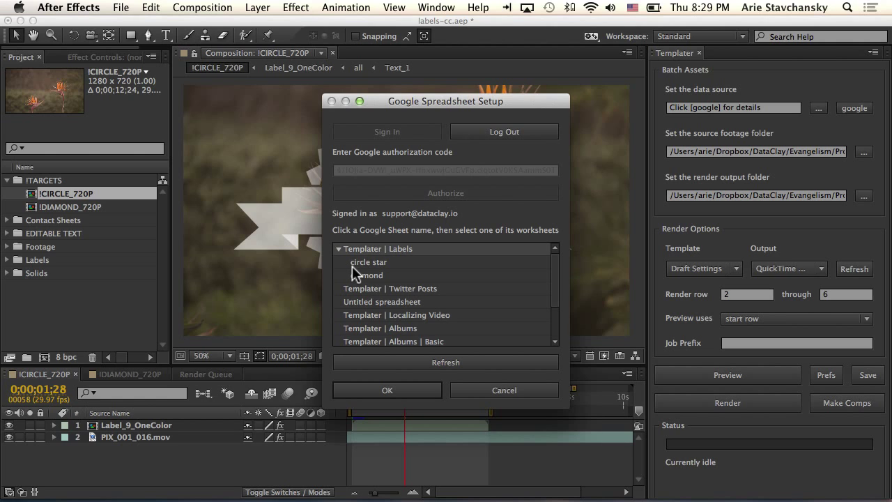
{"action": "left_click", "coordinate": [381, 262]}
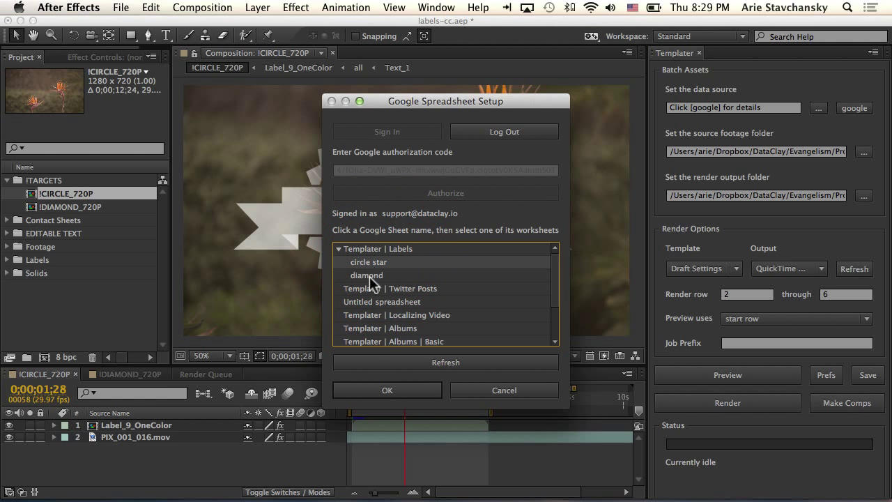
{"action": "left_click", "coordinate": [396, 389]}
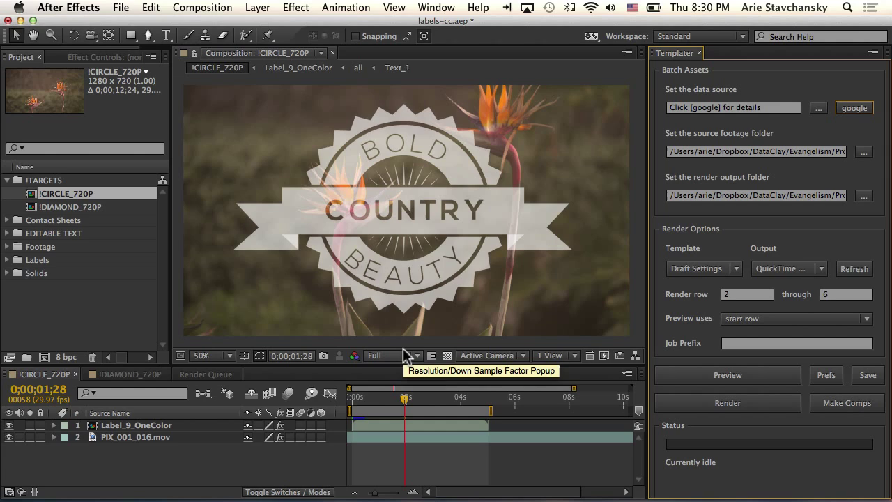
Set Templater to preview the next row, advance twice to FANCY CANDY YUMMI, and play it.
{"action": "key", "text": "super+Tab"}
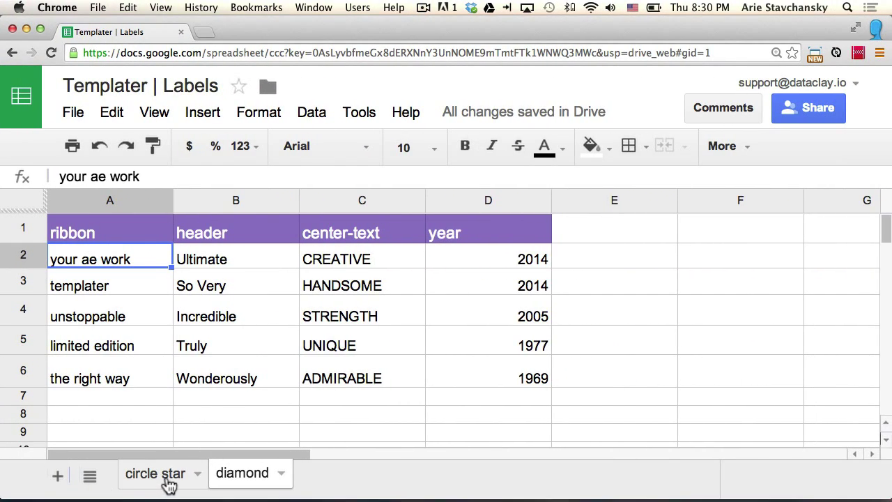
{"action": "left_click", "coordinate": [166, 476]}
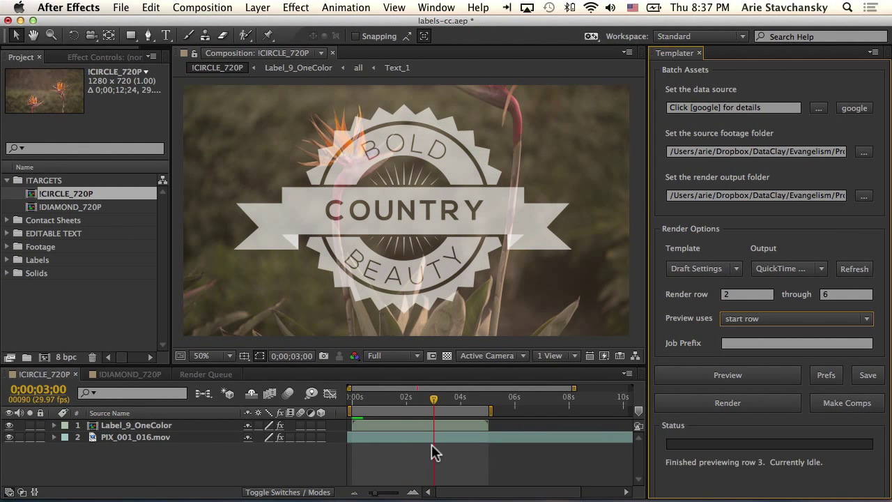
{"action": "left_click", "coordinate": [741, 318]}
{"action": "left_click", "coordinate": [739, 345]}
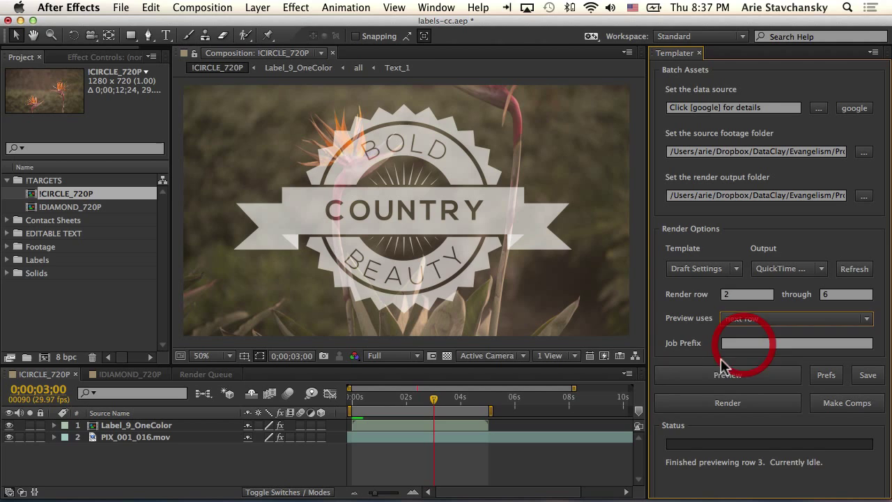
{"action": "left_click", "coordinate": [715, 373]}
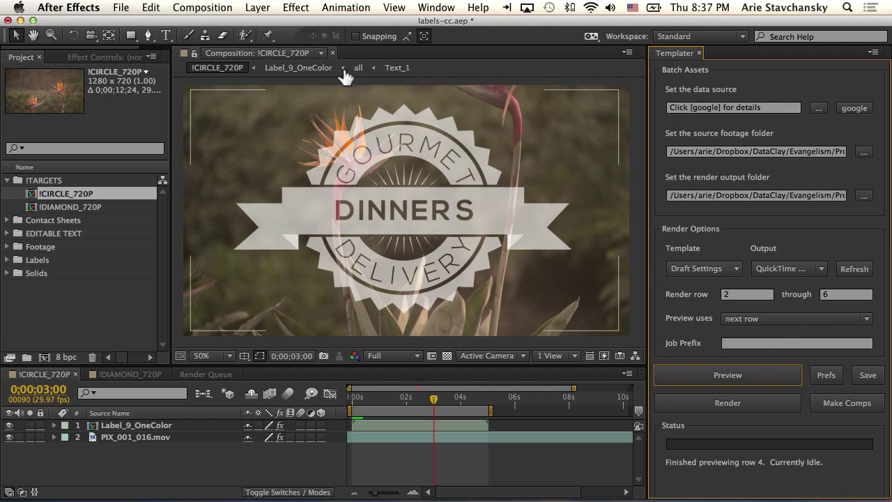
{"action": "left_click", "coordinate": [745, 375]}
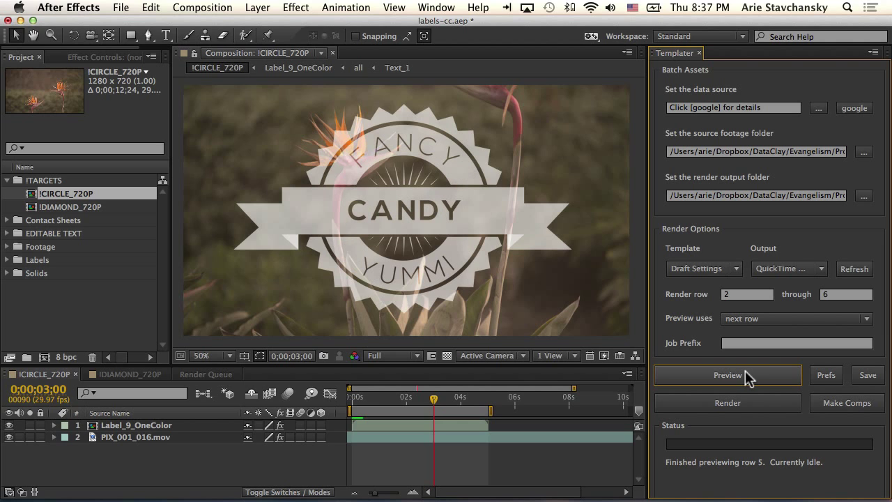
{"action": "key", "text": "space"}
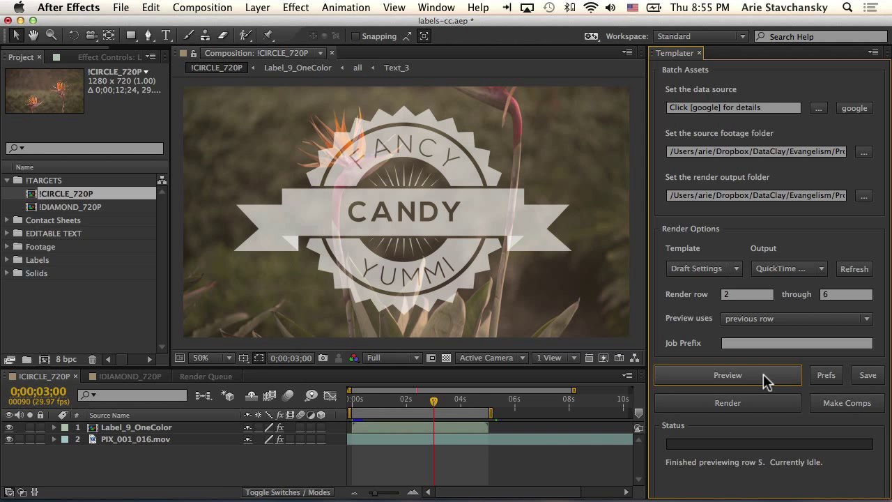
Open Label_9_OneColor and its nested all composition, then select the lower YUMMI [Text_2] layer.
{"action": "double_click", "coordinate": [101, 427]}
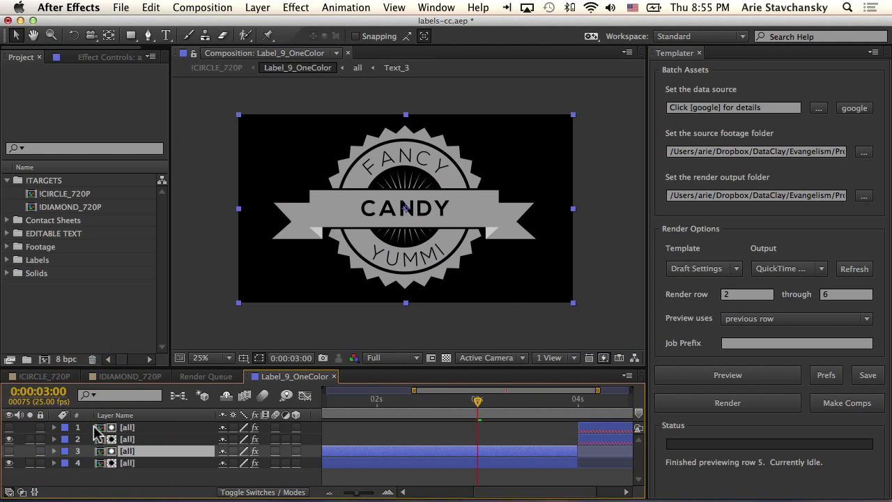
{"action": "double_click", "coordinate": [98, 451]}
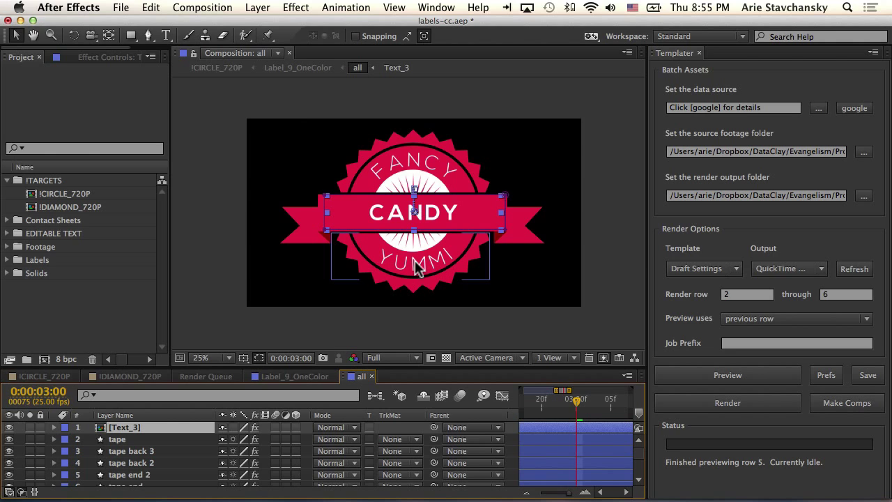
{"action": "scroll", "coordinate": [167, 453], "scroll_direction": "down", "scroll_amount": 2}
{"action": "scroll", "coordinate": [167, 453], "scroll_direction": "down", "scroll_amount": 1}
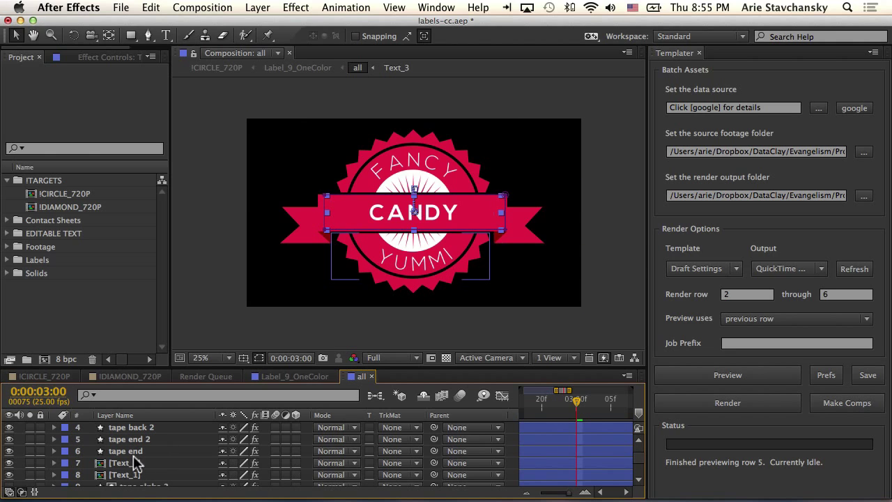
{"action": "left_click", "coordinate": [124, 464]}
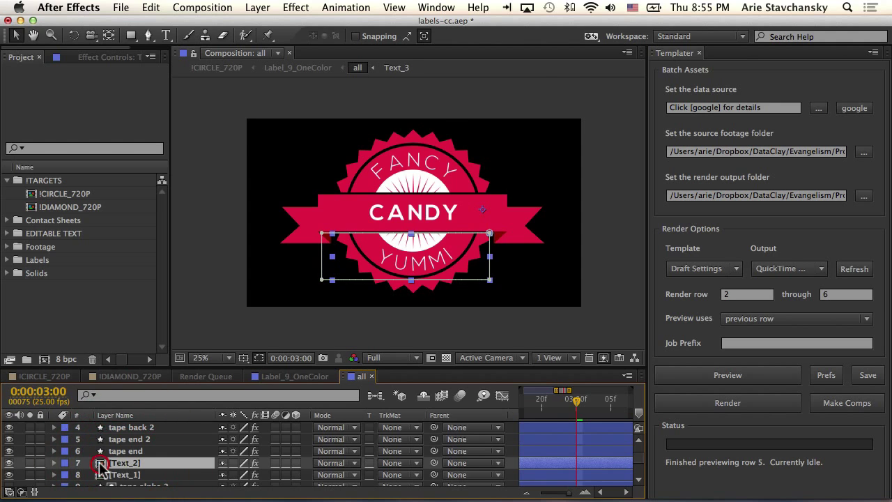
Open the YUMMI Text_2 composition and play the text sliding along its path.
{"action": "double_click", "coordinate": [101, 469]}
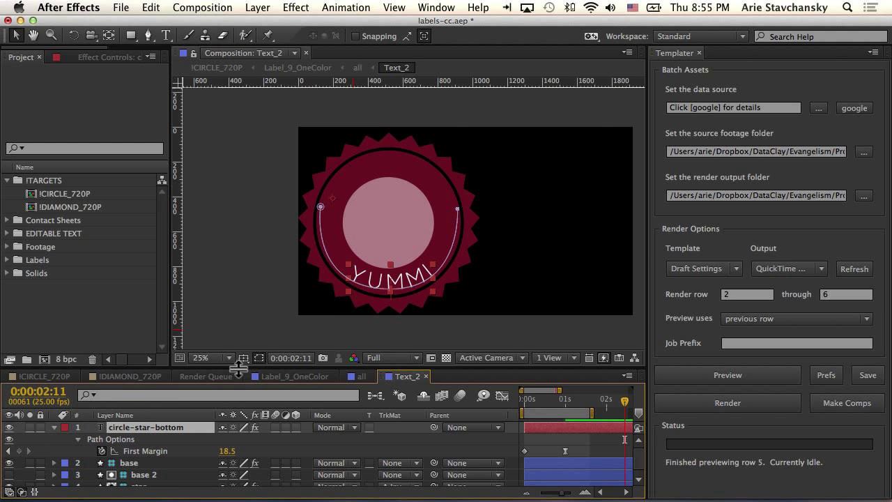
{"action": "left_click_drag", "start_coordinate": [589, 408], "coordinate": [505, 411]}
{"action": "key", "text": "space"}
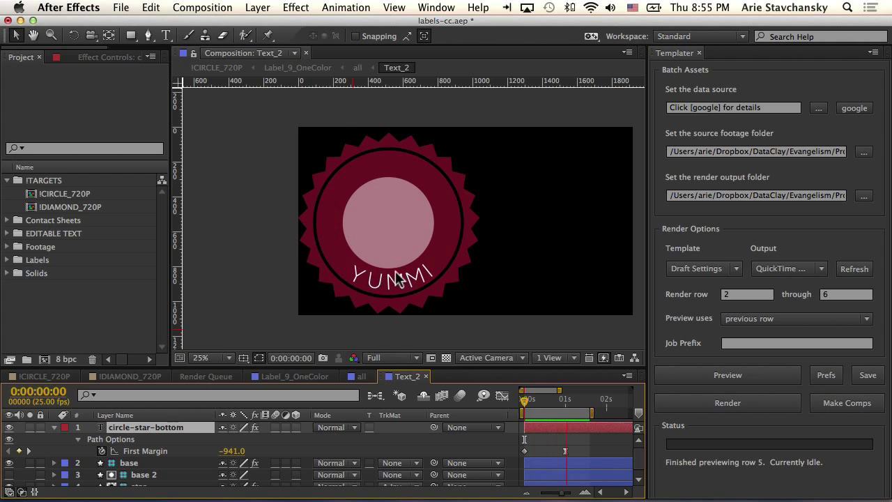
{"action": "left_click", "coordinate": [174, 426]}
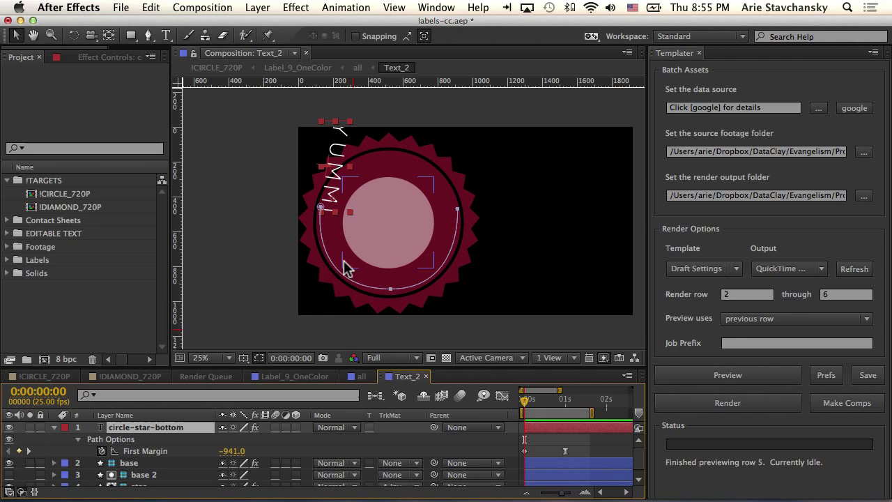
Preview next rows SIMPLE, row 2 TASTY, then BEAUTY, and select circle-star-bottom.
{"action": "left_click", "coordinate": [743, 328]}
{"action": "left_click", "coordinate": [711, 386]}
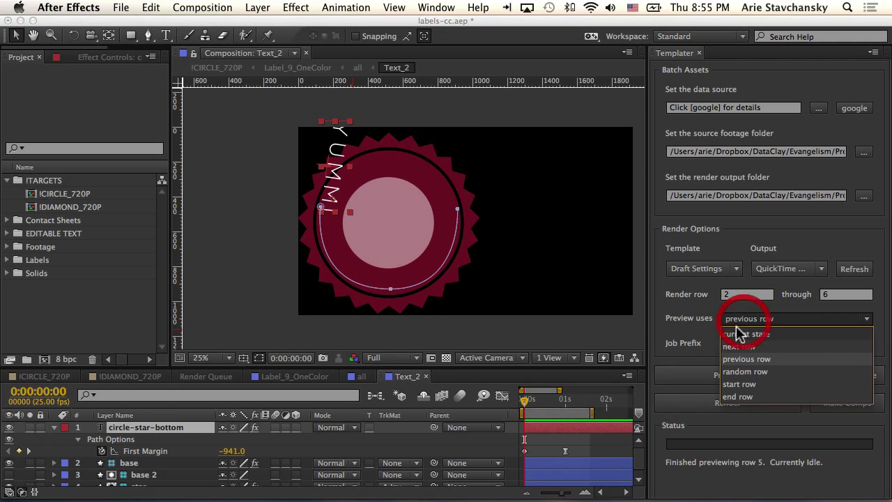
{"action": "left_click", "coordinate": [735, 376]}
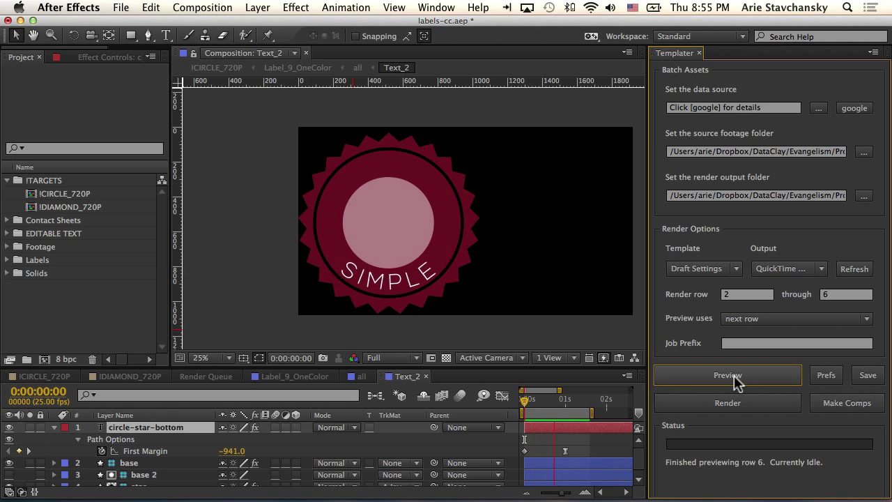
{"action": "left_click_drag", "start_coordinate": [526, 407], "coordinate": [562, 400]}
{"action": "left_click", "coordinate": [757, 376]}
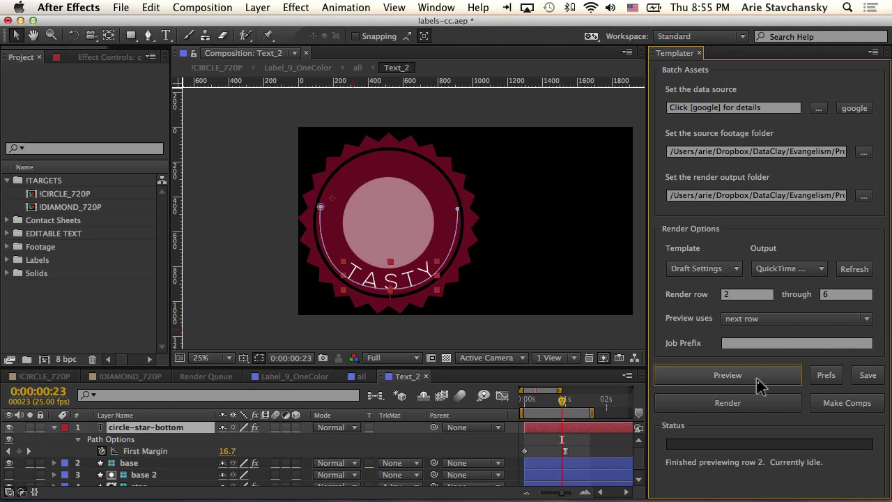
{"action": "left_click", "coordinate": [760, 387]}
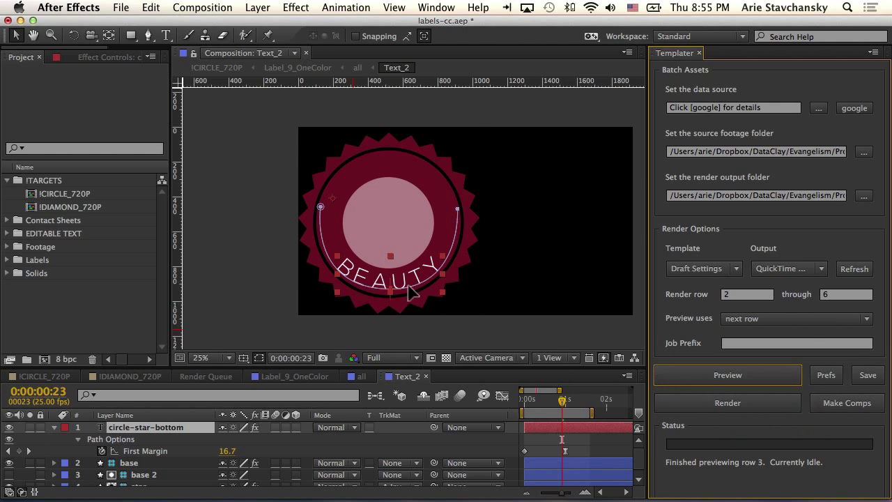
{"action": "left_click", "coordinate": [141, 429]}
Open the layer's Templater Settings, preview row 4 so the arc reads DELIVERY, and play it.
{"action": "key", "text": "e"}
{"action": "double_click", "coordinate": [134, 437]}
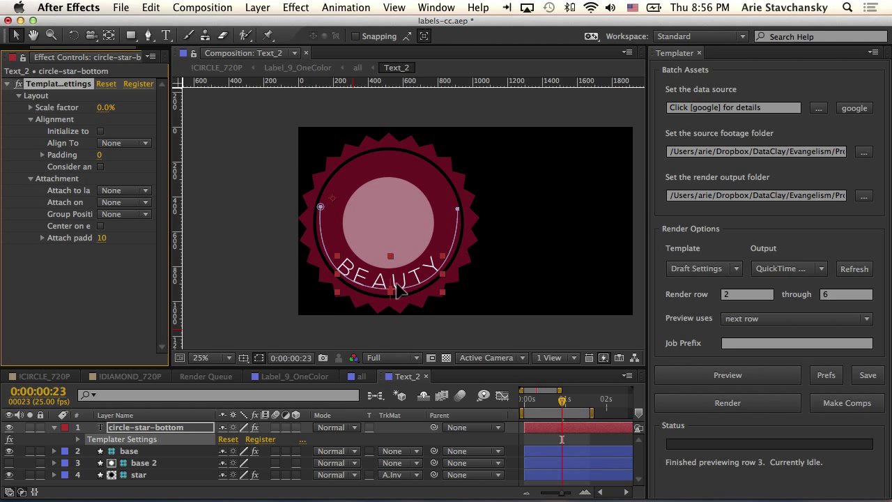
{"action": "left_click", "coordinate": [700, 377]}
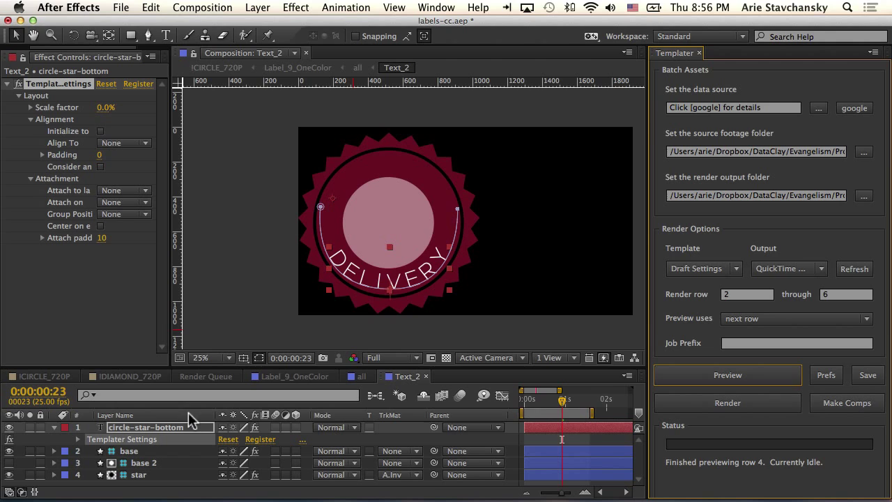
{"action": "key", "text": "space"}
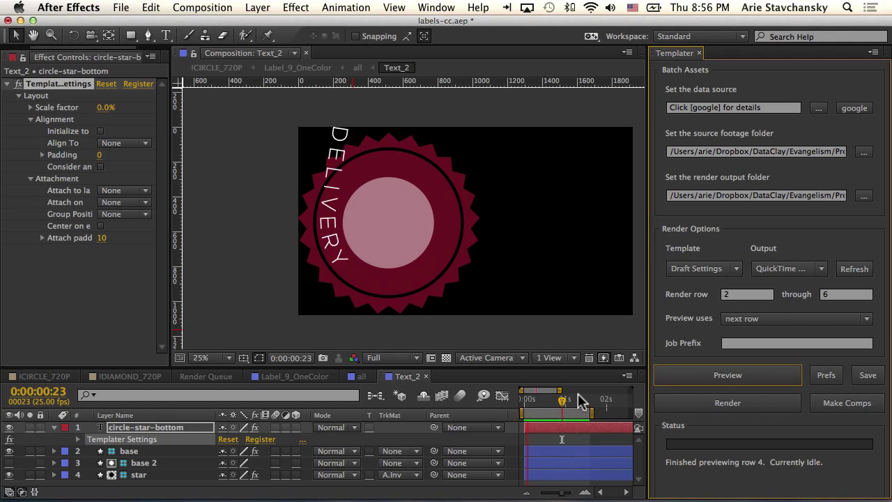
{"action": "key", "text": "space"}
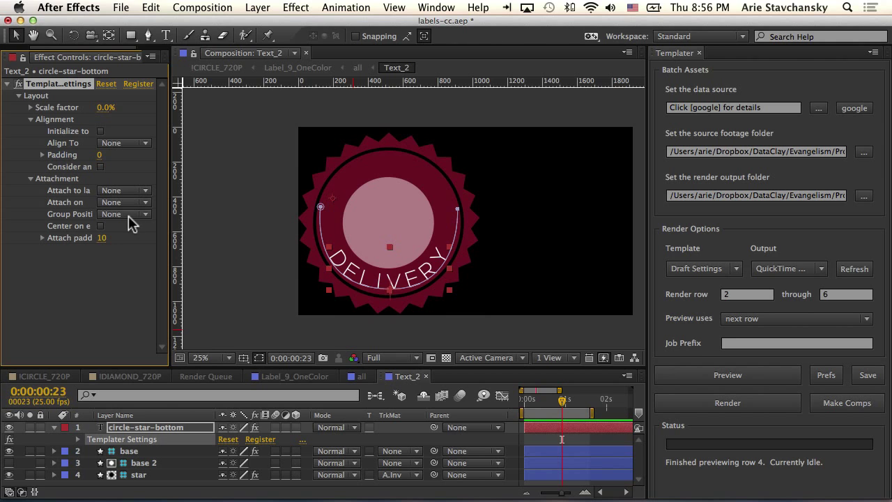
Compare the DELIVERY label against the label words in the Google Sheet.
{"action": "key", "text": "ctrl+Right"}
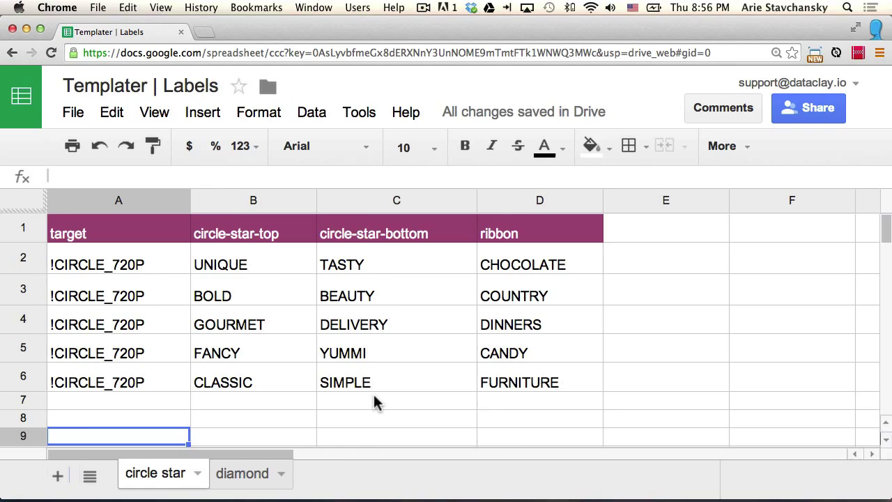
{"action": "key", "text": "ctrl+Left"}
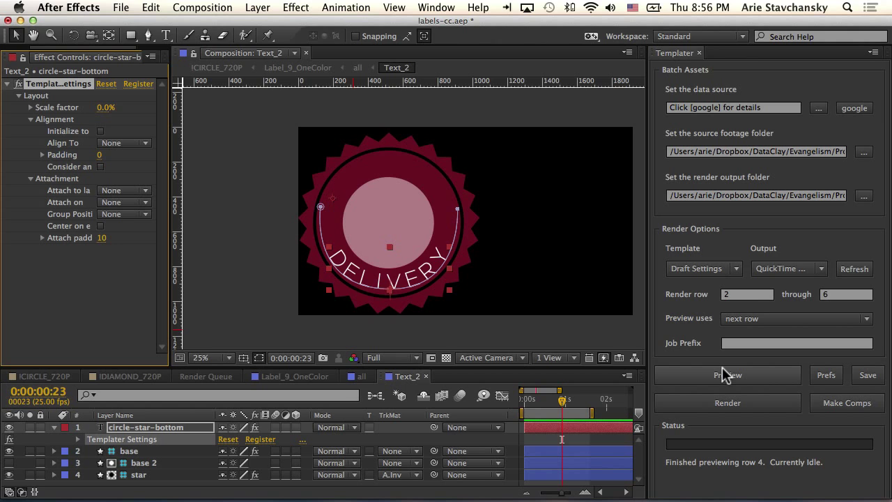
{"action": "key", "text": "ctrl+Right"}
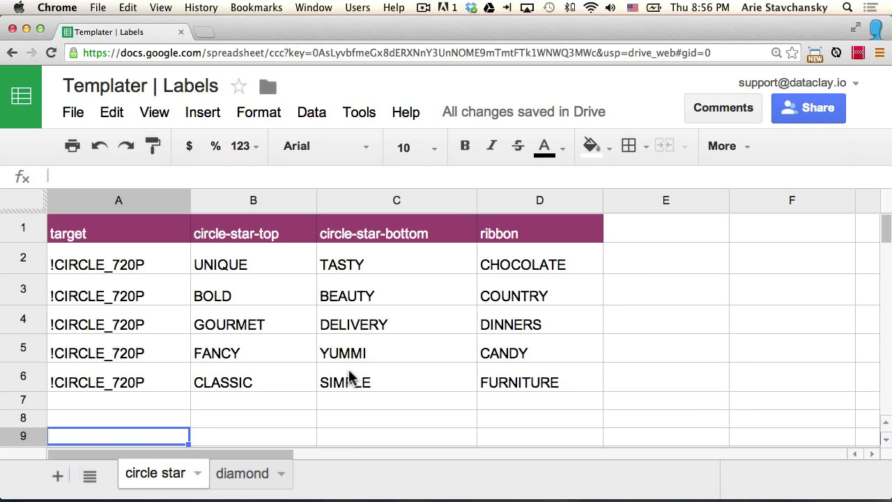
{"action": "key", "text": "ctrl+Left"}
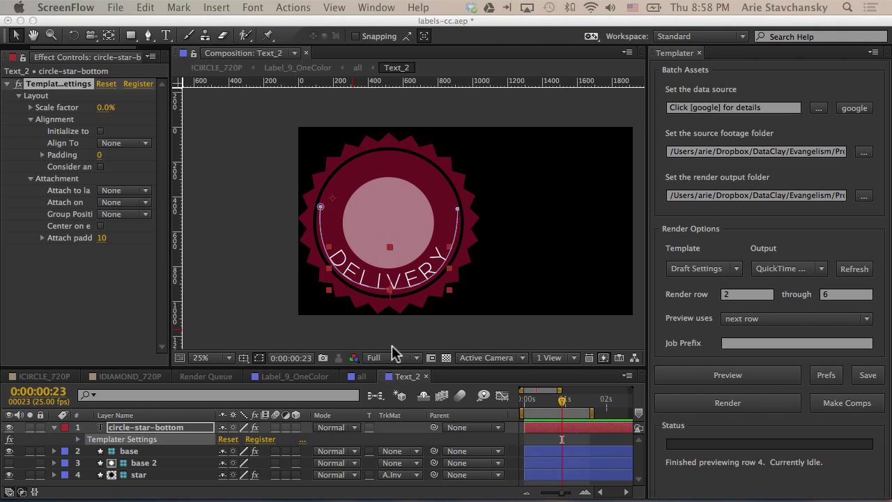
From the all comp, open Text_3, zoom in, play DINNERS, and select the ribbon text layer.
{"action": "left_click", "coordinate": [354, 380]}
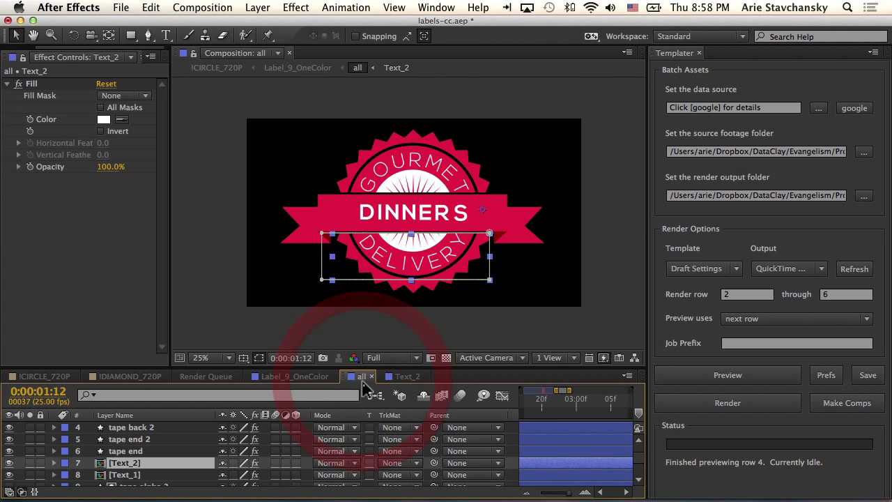
{"action": "scroll", "coordinate": [175, 454], "scroll_direction": "up", "scroll_amount": 3}
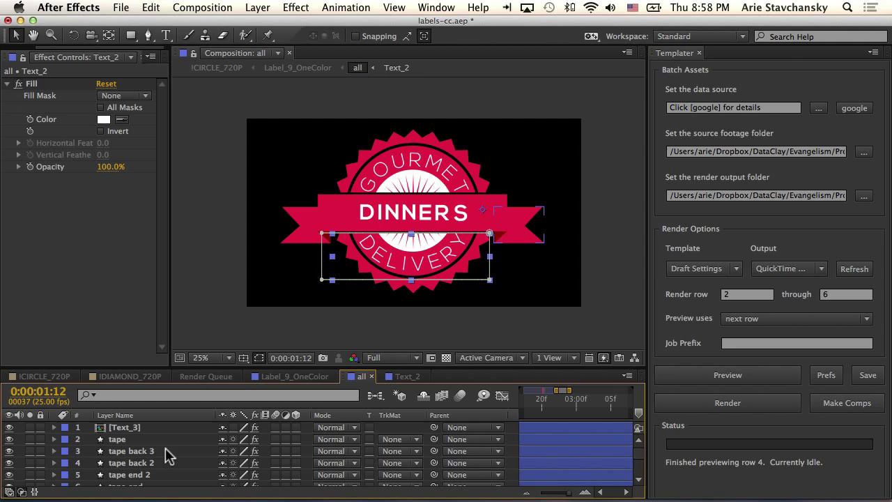
{"action": "left_click", "coordinate": [145, 428]}
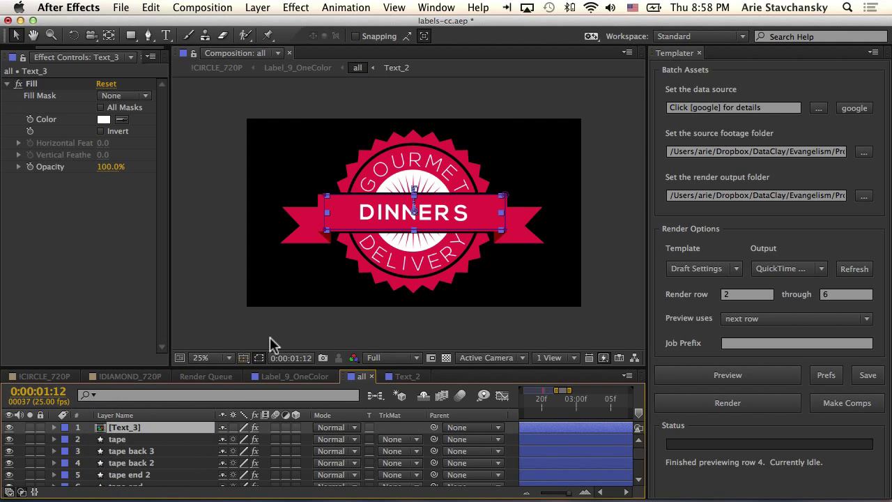
{"action": "double_click", "coordinate": [101, 428]}
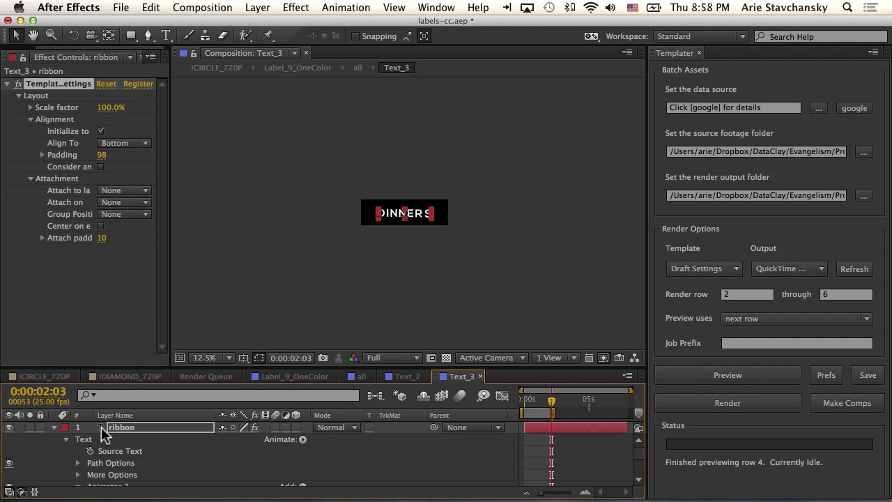
{"action": "key", "text": "period"}
{"action": "key", "text": "period"}
{"action": "key", "text": "period"}
{"action": "key", "text": "period"}
{"action": "key", "text": "space"}
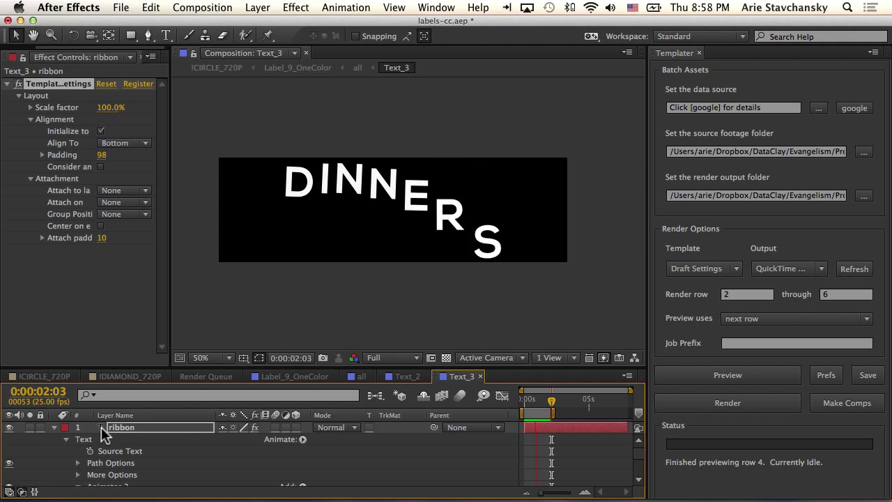
{"action": "left_click", "coordinate": [129, 436]}
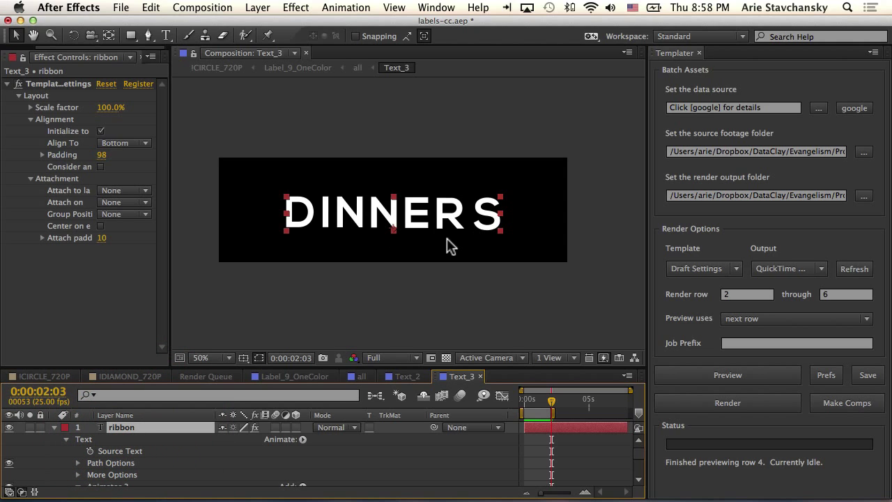
Enlarge the timeline, widen Effect Controls for full names, and scrub the DINNERS Range Selector animation.
{"action": "key", "text": "super+shift+2"}
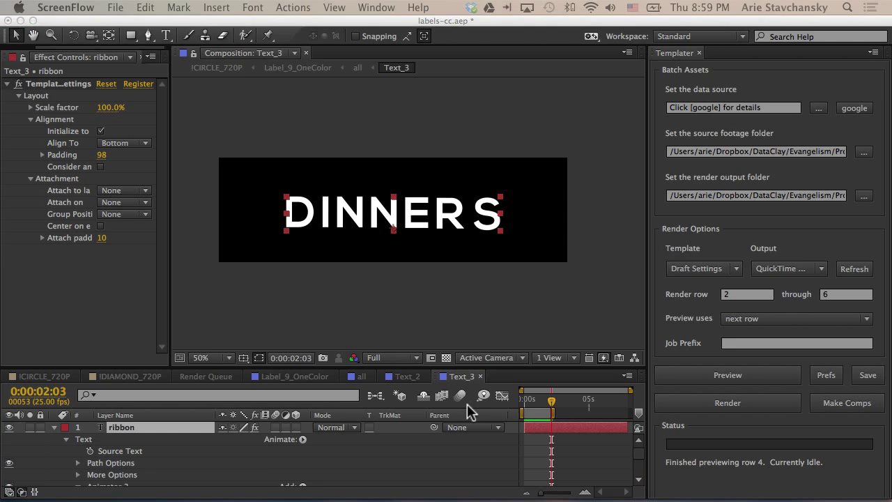
{"action": "left_click", "coordinate": [465, 370]}
{"action": "left_click_drag", "start_coordinate": [466, 370], "coordinate": [463, 259]}
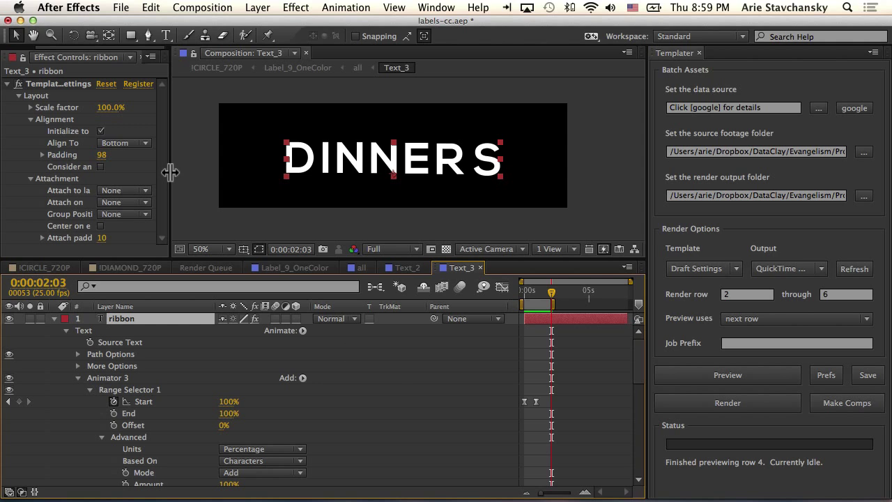
{"action": "left_click_drag", "start_coordinate": [173, 168], "coordinate": [224, 165]}
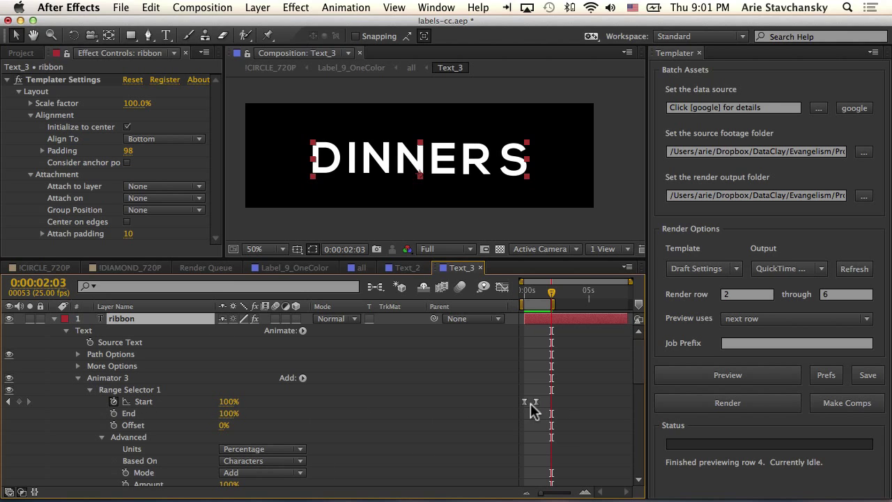
{"action": "left_click", "coordinate": [551, 387]}
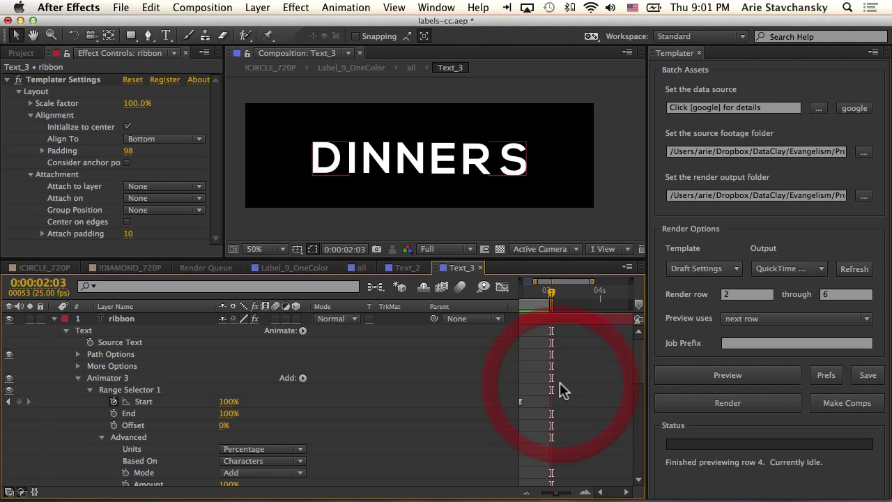
{"action": "left_click_drag", "start_coordinate": [583, 408], "coordinate": [593, 348]}
{"action": "left_click_drag", "start_coordinate": [589, 300], "coordinate": [618, 286]}
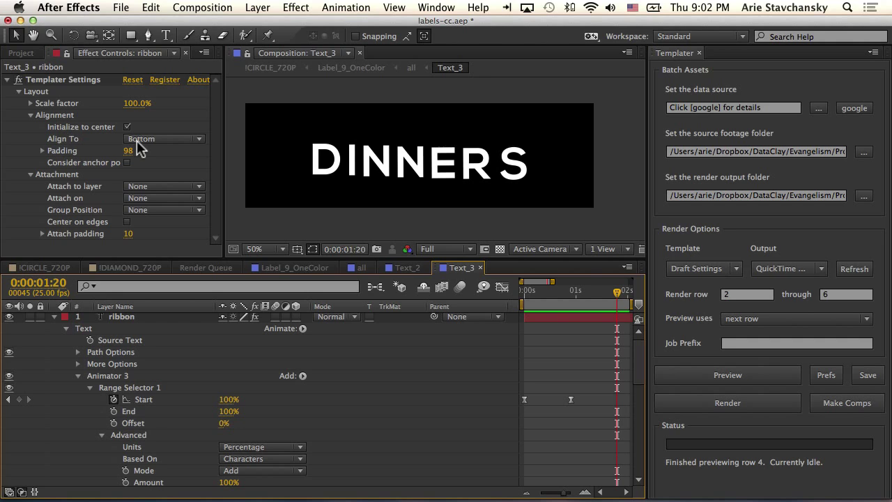
Zoom out, scrub the DINNERS animation, and set the Templater Padding to 0.
{"action": "key", "text": "comma"}
{"action": "key", "text": "comma"}
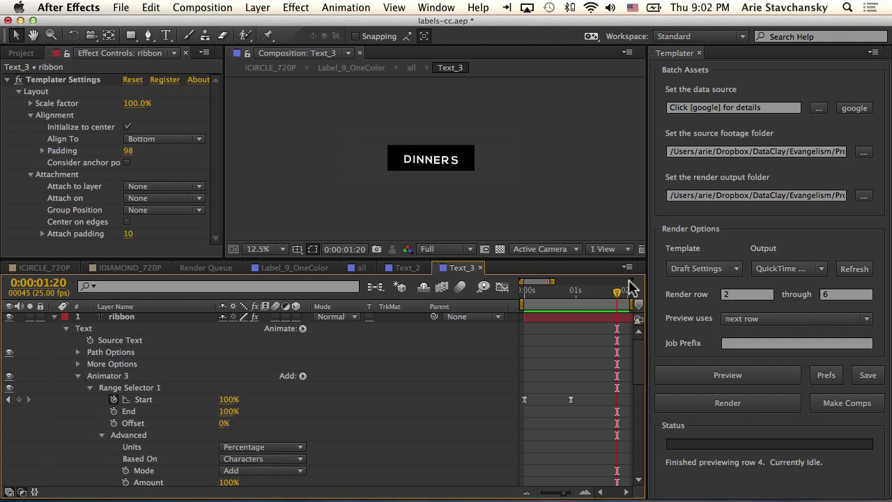
{"action": "left_click_drag", "start_coordinate": [629, 288], "coordinate": [582, 268]}
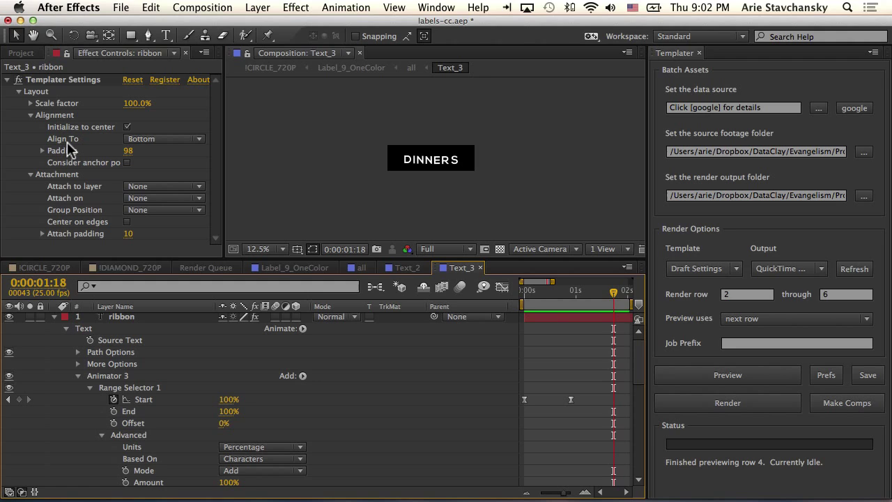
{"action": "left_click", "coordinate": [131, 151]}
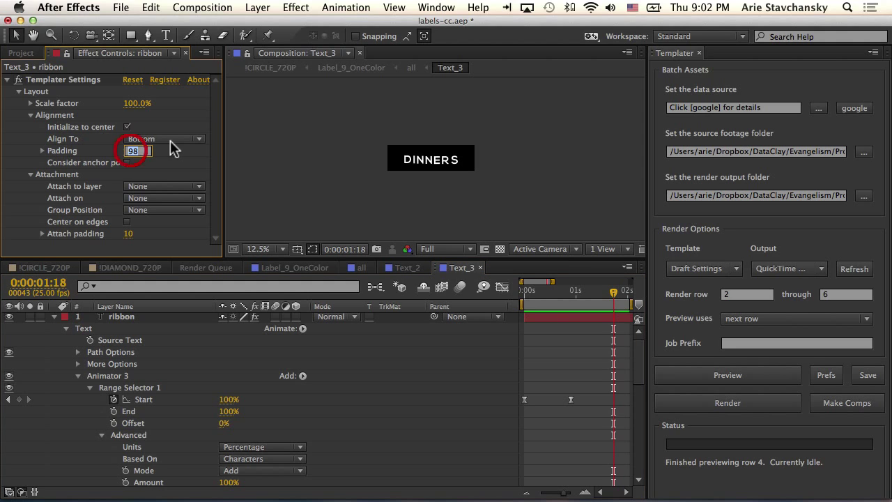
{"action": "type", "text": "0"}
{"action": "key", "text": "Return"}
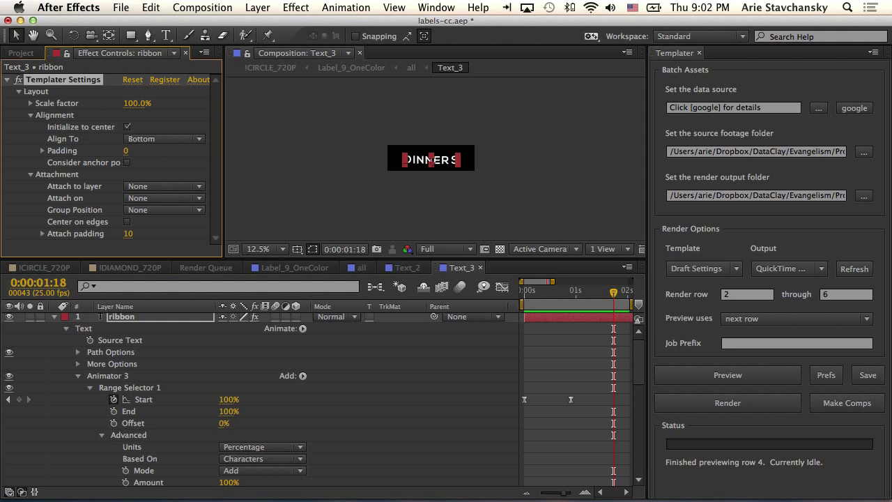
Preview row 5 so the ribbon reads CANDY, centre the view, and scrub its animation.
{"action": "left_click", "coordinate": [718, 380]}
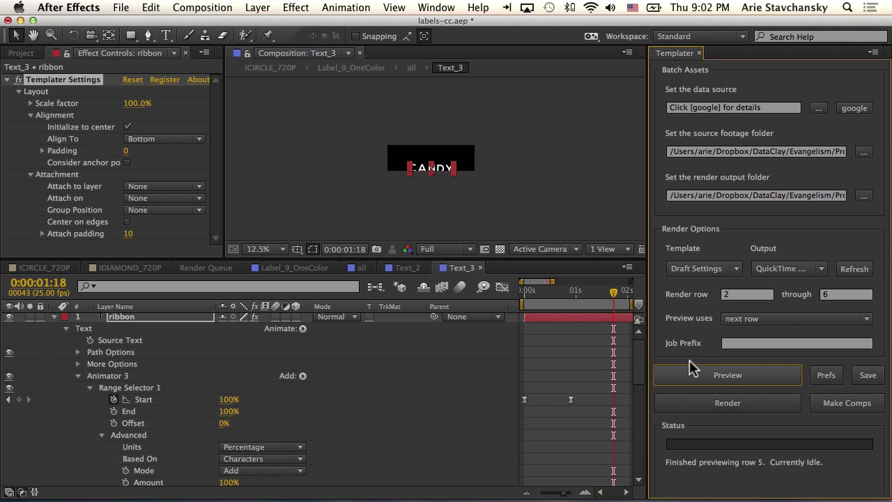
{"action": "left_click_drag", "start_coordinate": [612, 292], "coordinate": [601, 259]}
{"action": "scroll", "coordinate": [473, 232], "scroll_direction": "up", "scroll_amount": 3}
{"action": "left_click_drag", "start_coordinate": [478, 193], "coordinate": [460, 148]}
{"action": "mouse_move", "coordinate": [601, 293]}
{"action": "left_mouse_down"}
{"action": "mouse_move", "coordinate": [531, 291]}
{"action": "mouse_move", "coordinate": [612, 284]}
{"action": "left_mouse_up"}
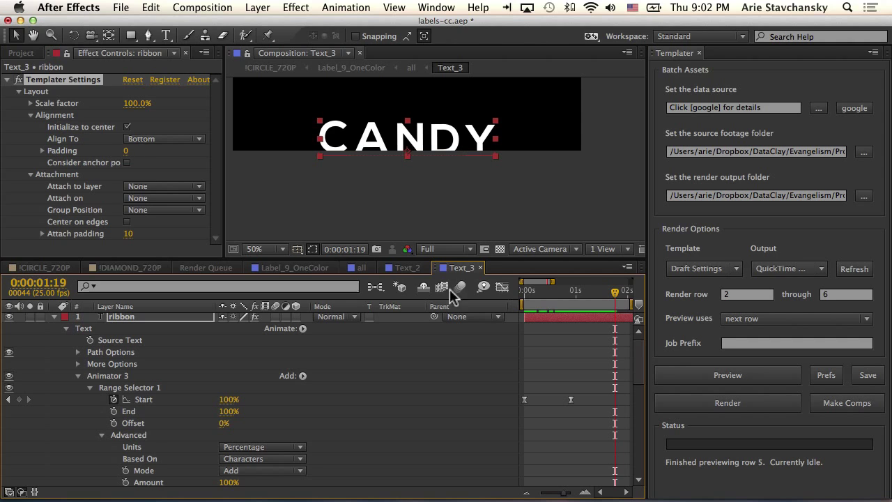
Scrub the Text_3 timeline to watch CANDY animate in and back out.
{"action": "left_click", "coordinate": [524, 291]}
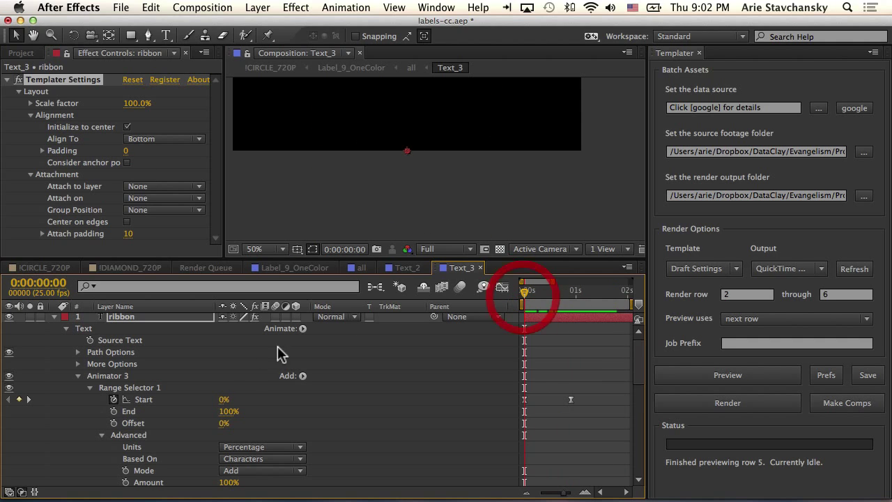
{"action": "left_click_drag", "start_coordinate": [526, 293], "coordinate": [601, 291]}
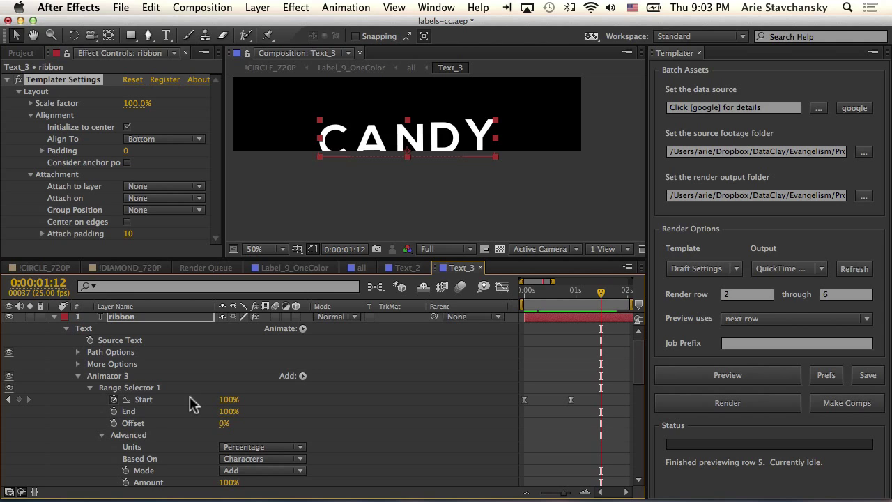
{"action": "key", "text": "minus"}
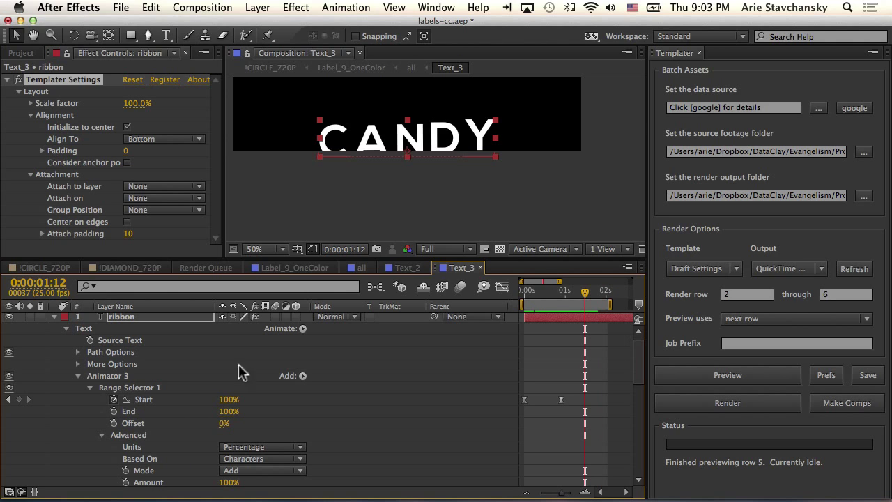
{"action": "left_click_drag", "start_coordinate": [576, 294], "coordinate": [516, 298]}
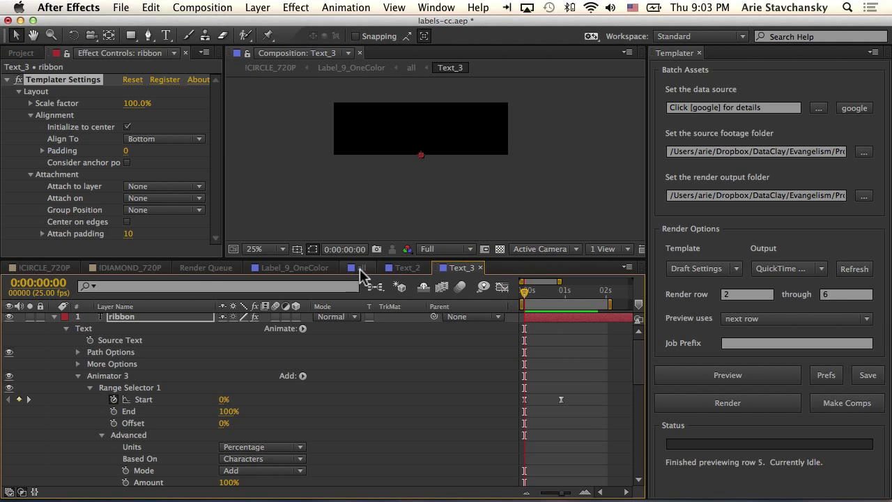
Switch to the Label_9_OneColor composition and play the badge from the 2-second mark.
{"action": "left_click", "coordinate": [360, 268]}
{"action": "left_click", "coordinate": [311, 268]}
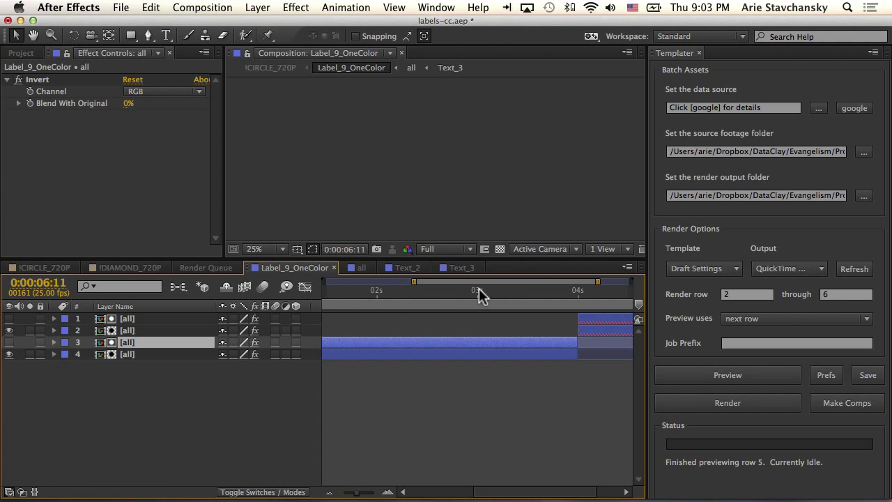
{"action": "left_click_drag", "start_coordinate": [479, 288], "coordinate": [377, 295]}
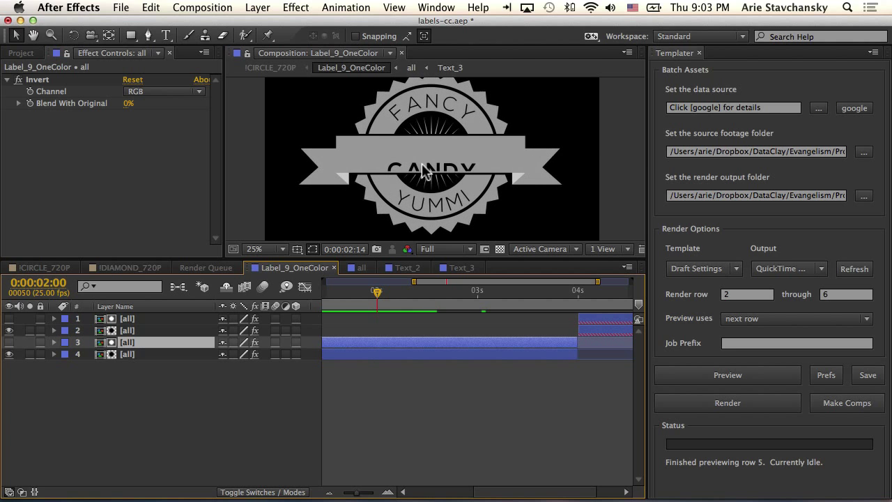
{"action": "key", "text": "space"}
In Text_3, set the Templater alignment padding to 98.
{"action": "left_click", "coordinate": [461, 268]}
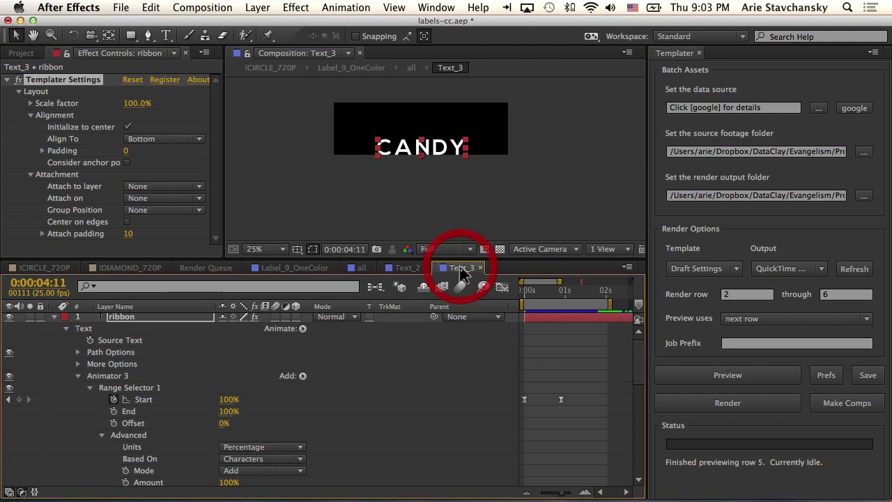
{"action": "left_click", "coordinate": [128, 150]}
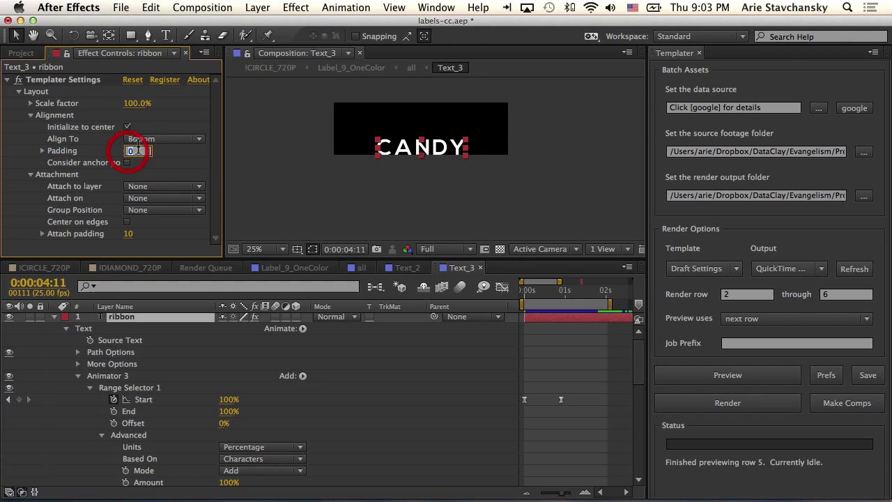
{"action": "type", "text": "98"}
{"action": "key", "text": "Return"}
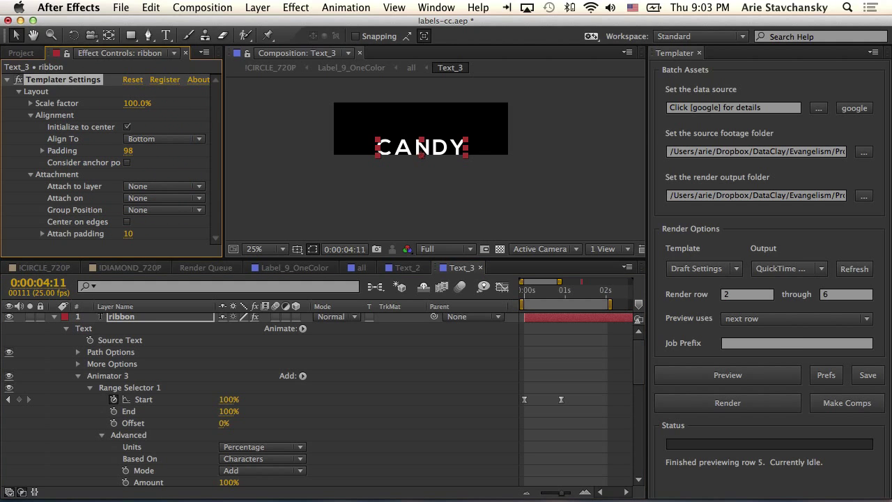
Preview the next sheet row and play Label_9_OneColor from the start.
{"action": "left_click", "coordinate": [738, 372]}
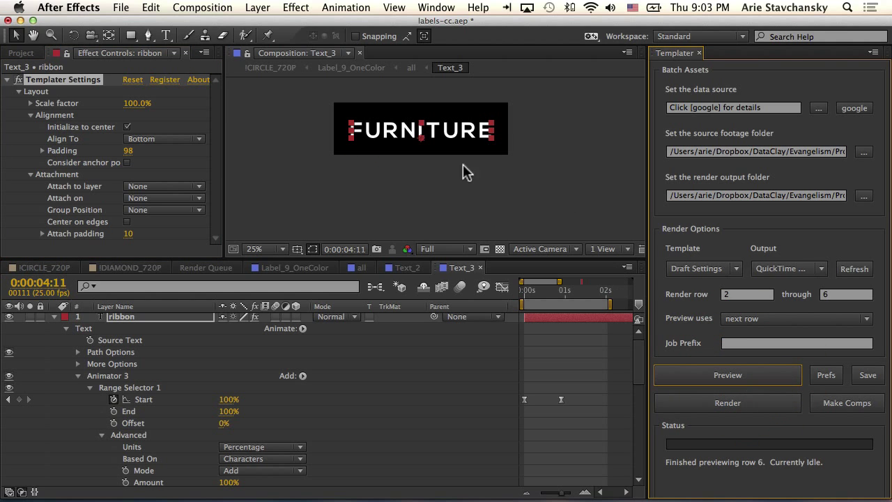
{"action": "left_click", "coordinate": [297, 267]}
{"action": "key", "text": "KP_0"}
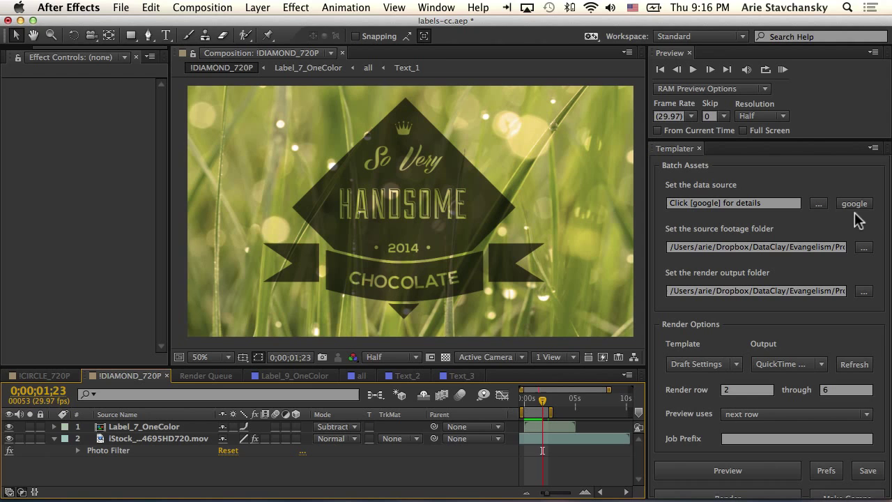
Close the Preview panel and choose the diamond worksheet as Templater's Google data source.
{"action": "left_click", "coordinate": [690, 53]}
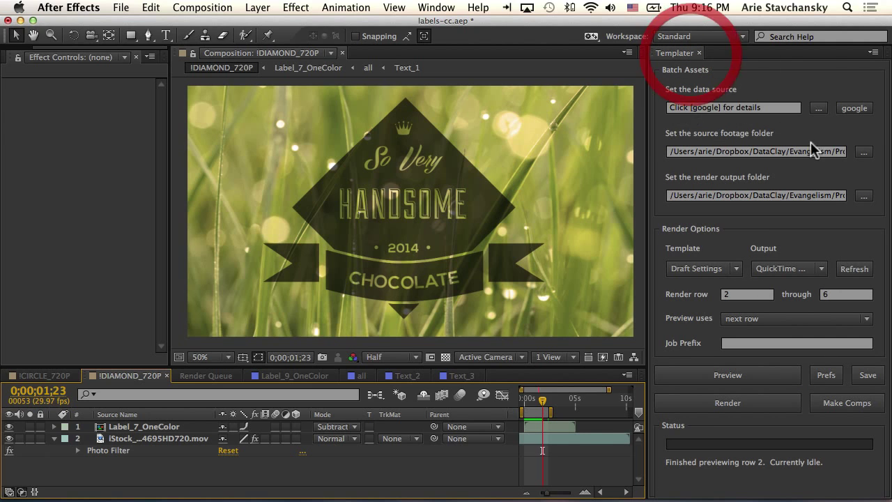
{"action": "left_click", "coordinate": [856, 109]}
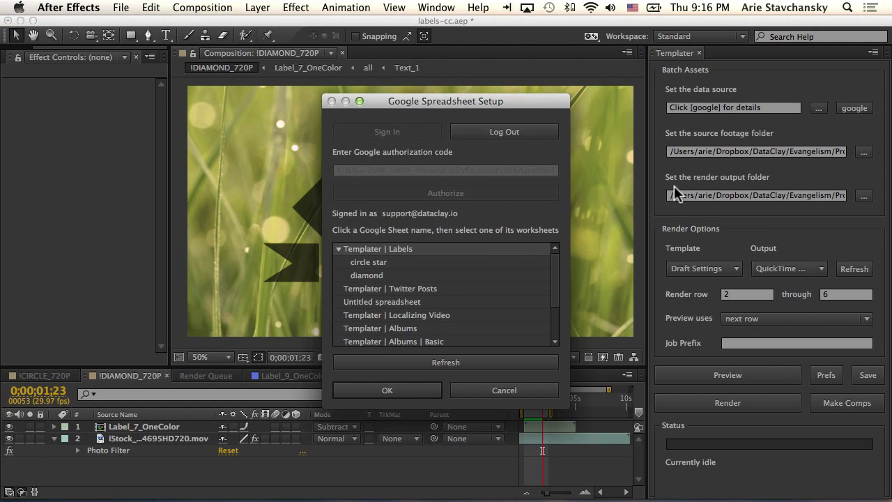
{"action": "left_click", "coordinate": [362, 276]}
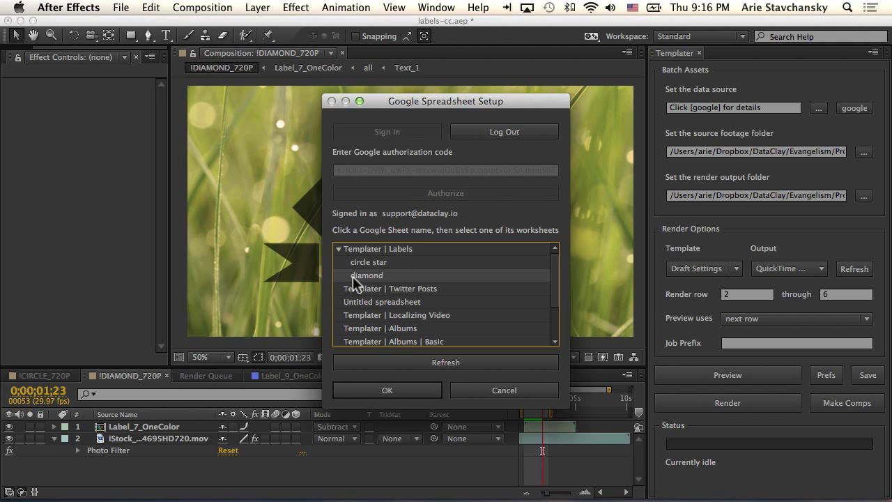
{"action": "left_click", "coordinate": [373, 391]}
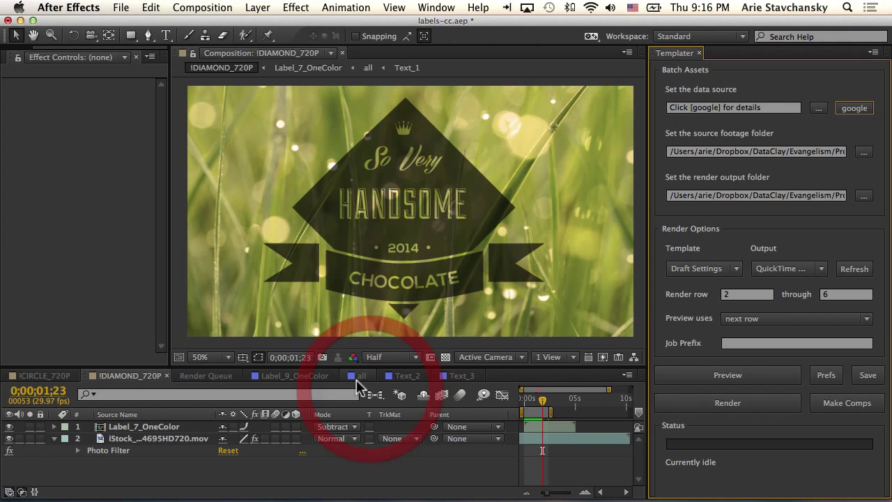
Advance the diamond label through sheet rows, playing it, until row 4 shows STRENGTH.
{"action": "left_click", "coordinate": [718, 375]}
{"action": "left_click", "coordinate": [718, 375]}
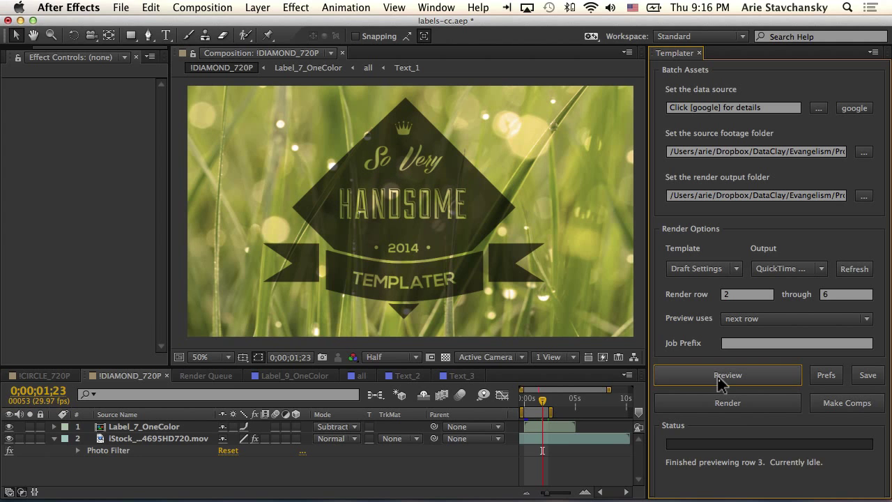
{"action": "key", "text": "space"}
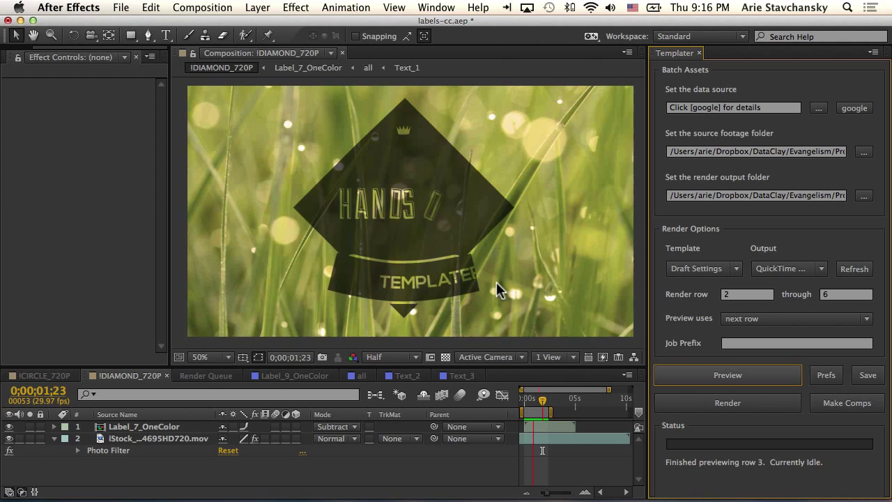
{"action": "left_click", "coordinate": [731, 376]}
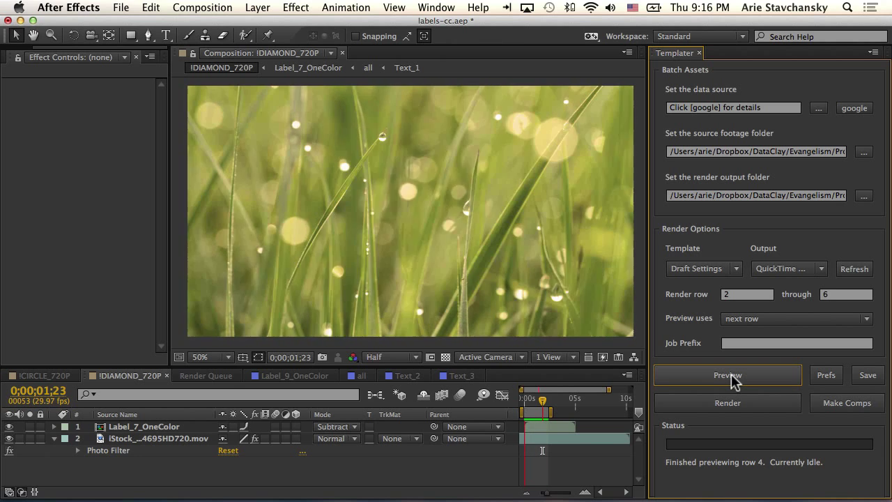
Open the Label_7_OneColor precomp and zoom the composition view to 25%.
{"action": "left_click", "coordinate": [119, 427]}
{"action": "double_click", "coordinate": [101, 431]}
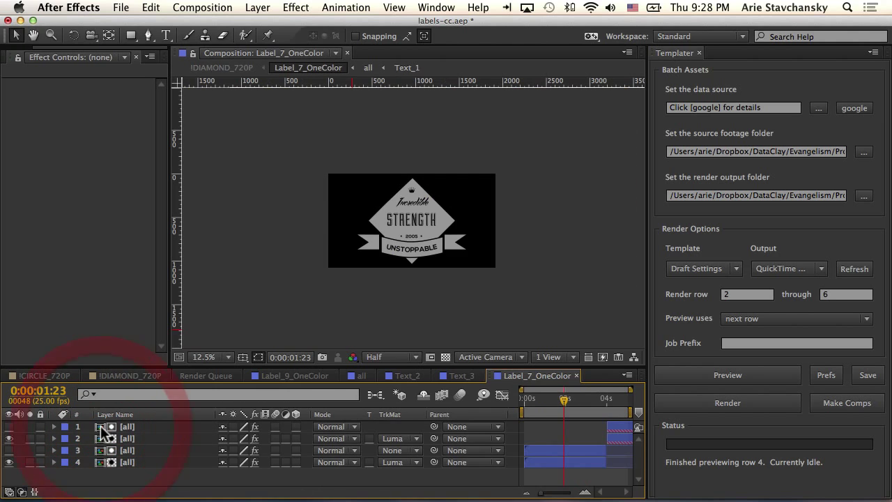
{"action": "key", "text": "period"}
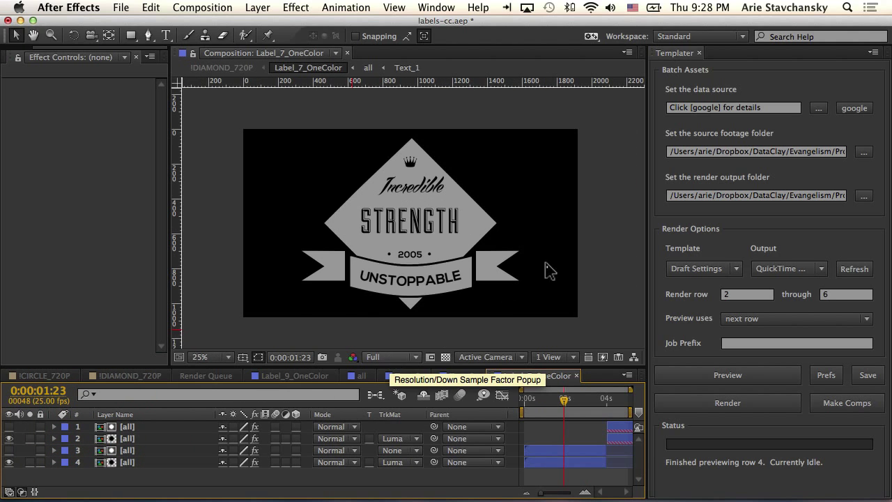
Open the all precomp, then its nested Text_1 composition.
{"action": "left_click", "coordinate": [125, 450]}
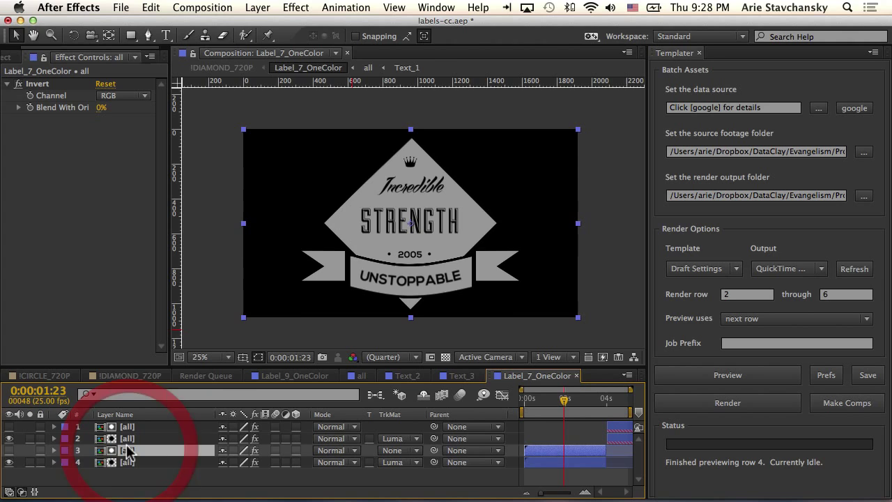
{"action": "double_click", "coordinate": [94, 449]}
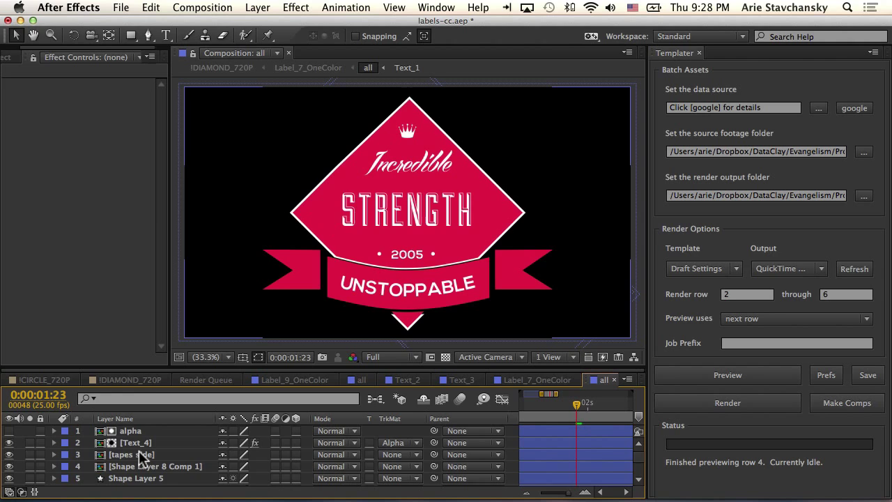
{"action": "scroll", "coordinate": [143, 454], "scroll_direction": "down", "scroll_amount": 4}
{"action": "left_click", "coordinate": [101, 479]}
{"action": "double_click", "coordinate": [101, 480]}
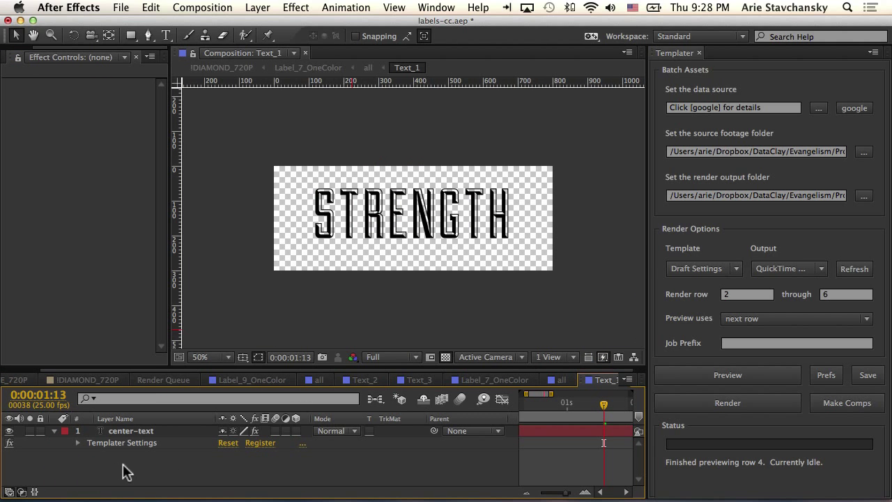
Select center-text, enlarge the timeline to fit its duration, and play the text animation.
{"action": "left_click", "coordinate": [143, 432]}
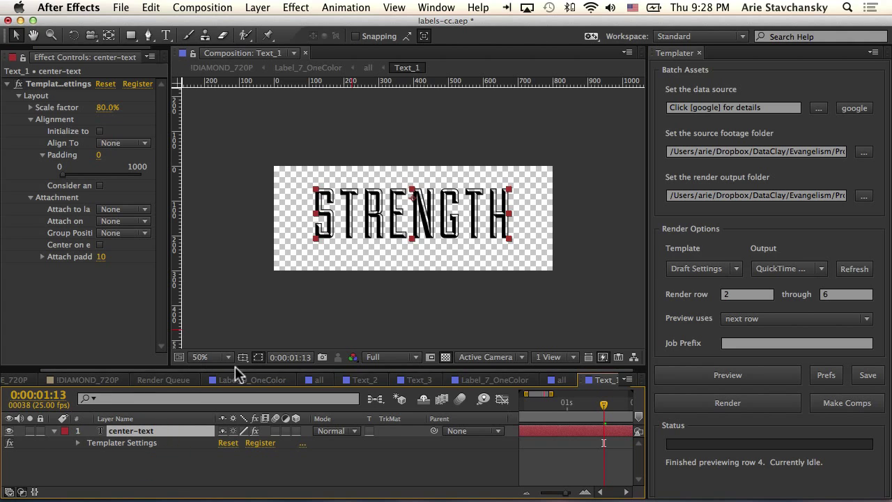
{"action": "left_click_drag", "start_coordinate": [235, 369], "coordinate": [238, 256]}
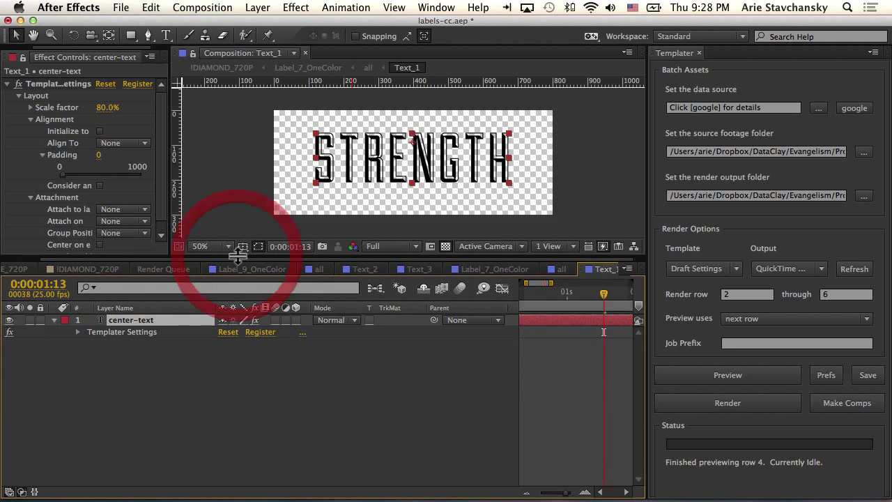
{"action": "key", "text": "minus"}
{"action": "key", "text": "minus"}
{"action": "key", "text": "space"}
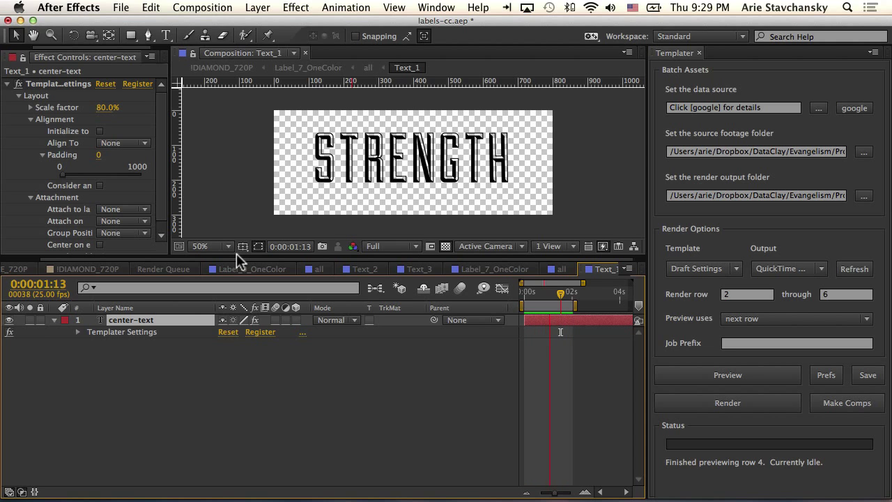
{"action": "key", "text": "space"}
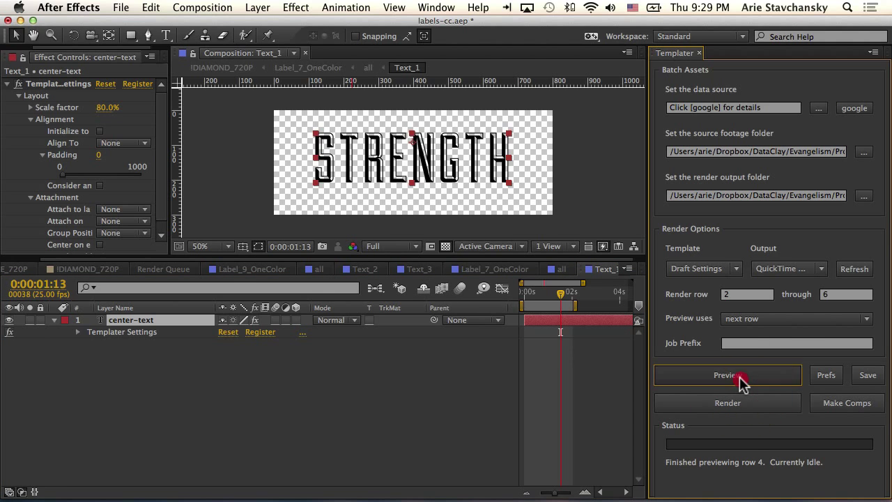
Preview rows UNIQUE, ADMIRABLE, CREATIVE, then HANDSOME in the center-text layer.
{"action": "left_click", "coordinate": [741, 379]}
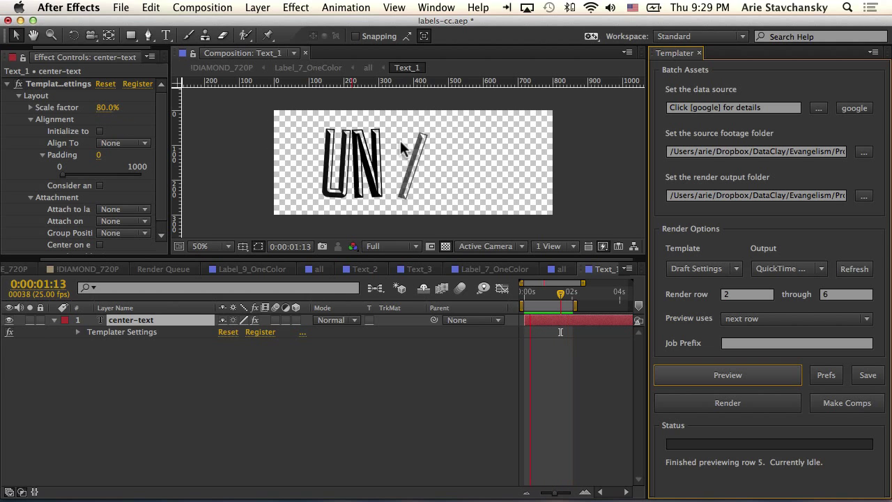
{"action": "left_click", "coordinate": [401, 147]}
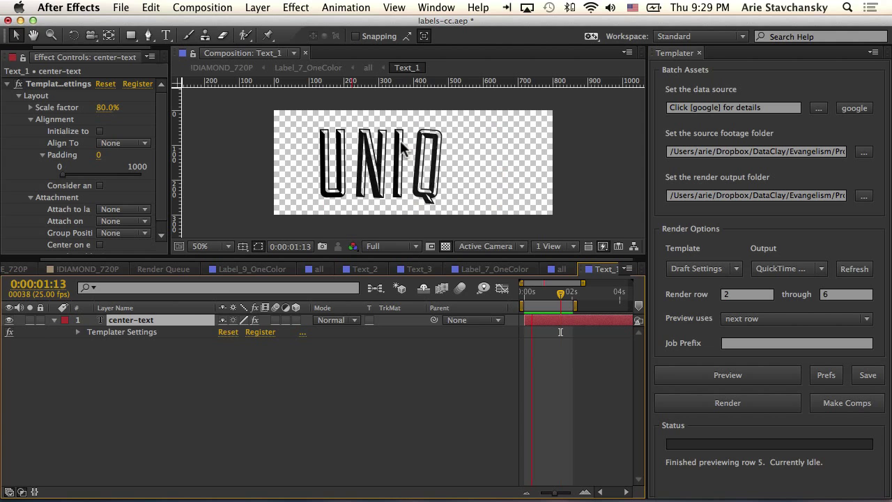
{"action": "left_click", "coordinate": [730, 376]}
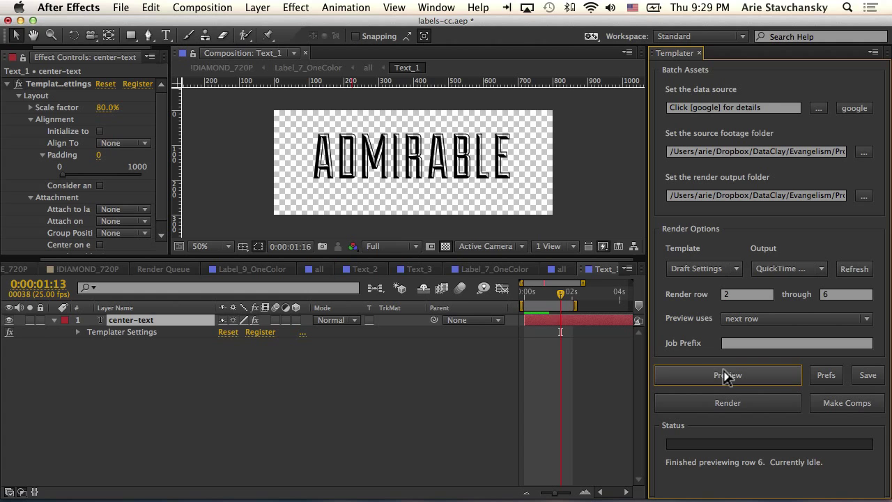
{"action": "left_click", "coordinate": [142, 324]}
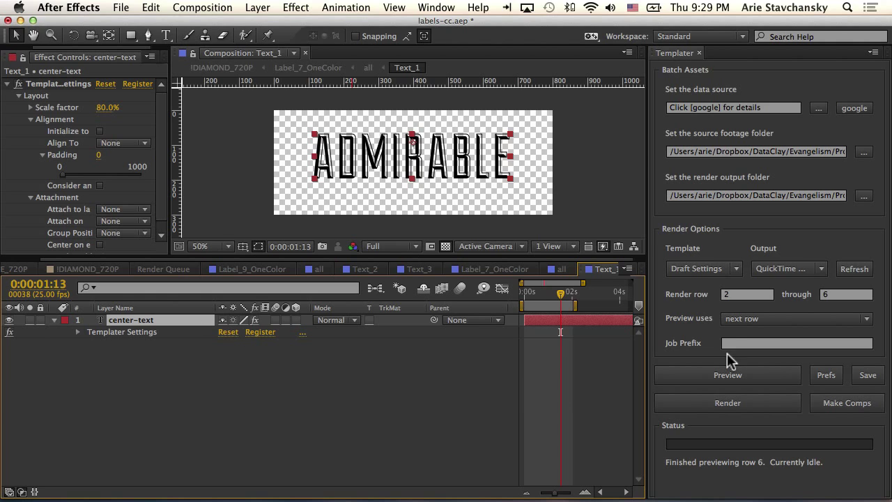
{"action": "left_click", "coordinate": [766, 373]}
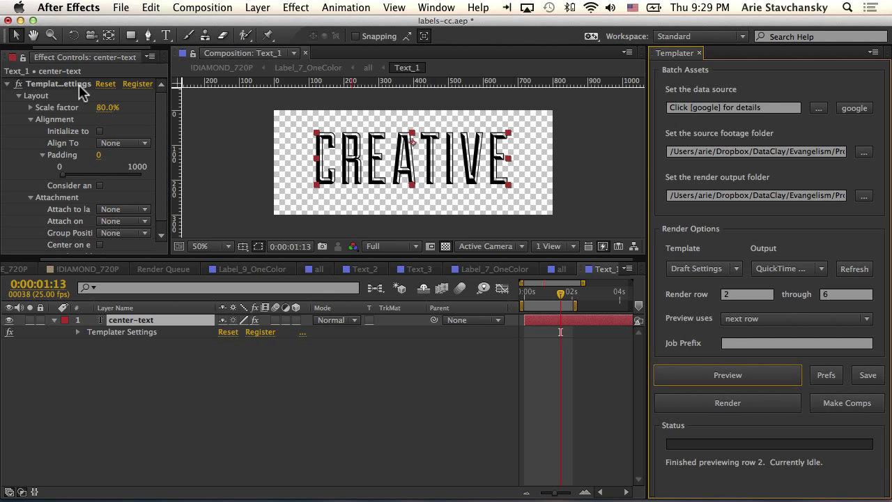
{"action": "left_click", "coordinate": [732, 369]}
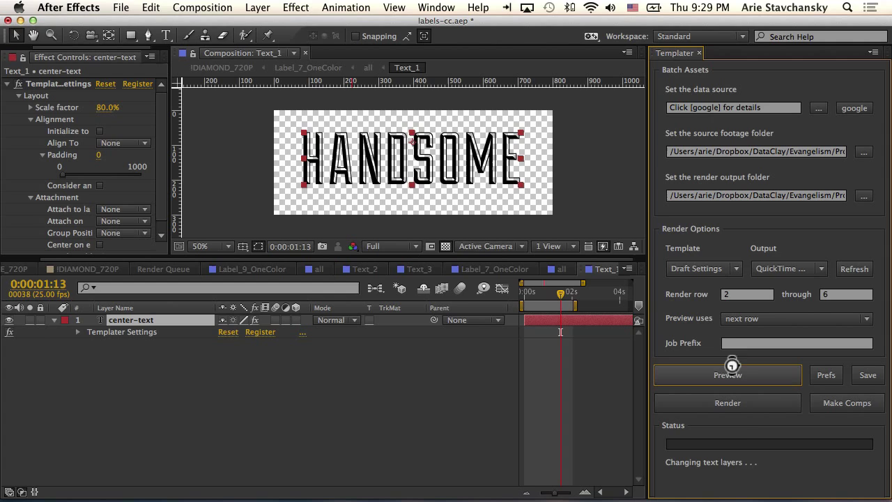